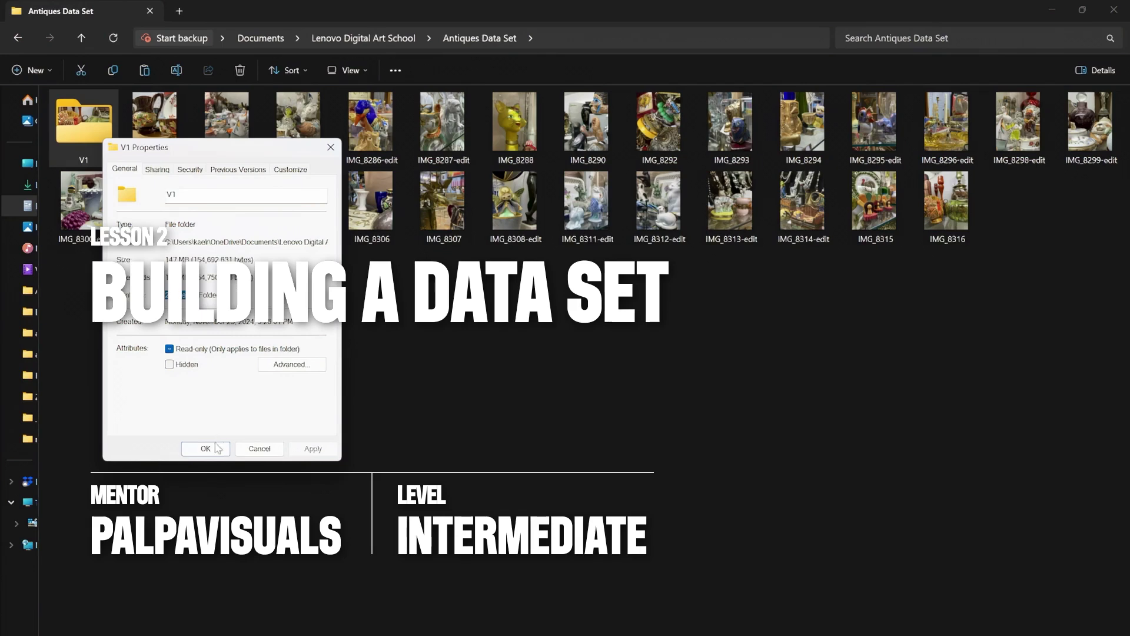
# Close the V1 Properties dialog, open the V1 folder and view its full path
pyautogui.click(214, 447)
pyautogui.doubleClick(87, 116)
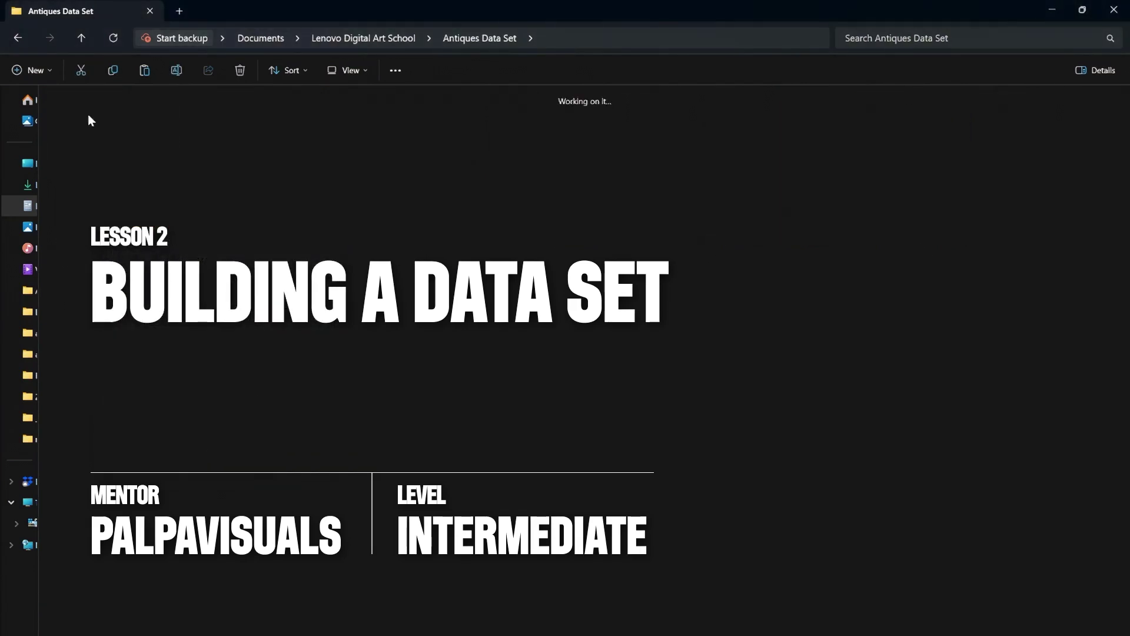
pyautogui.click(616, 38)
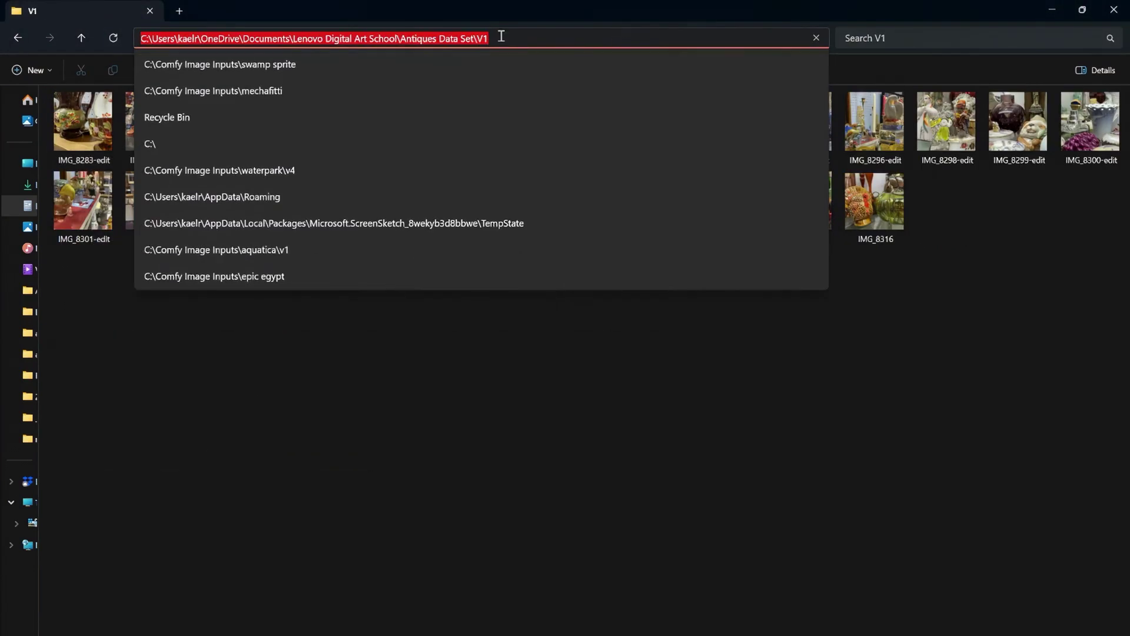
pyautogui.click(570, 461)
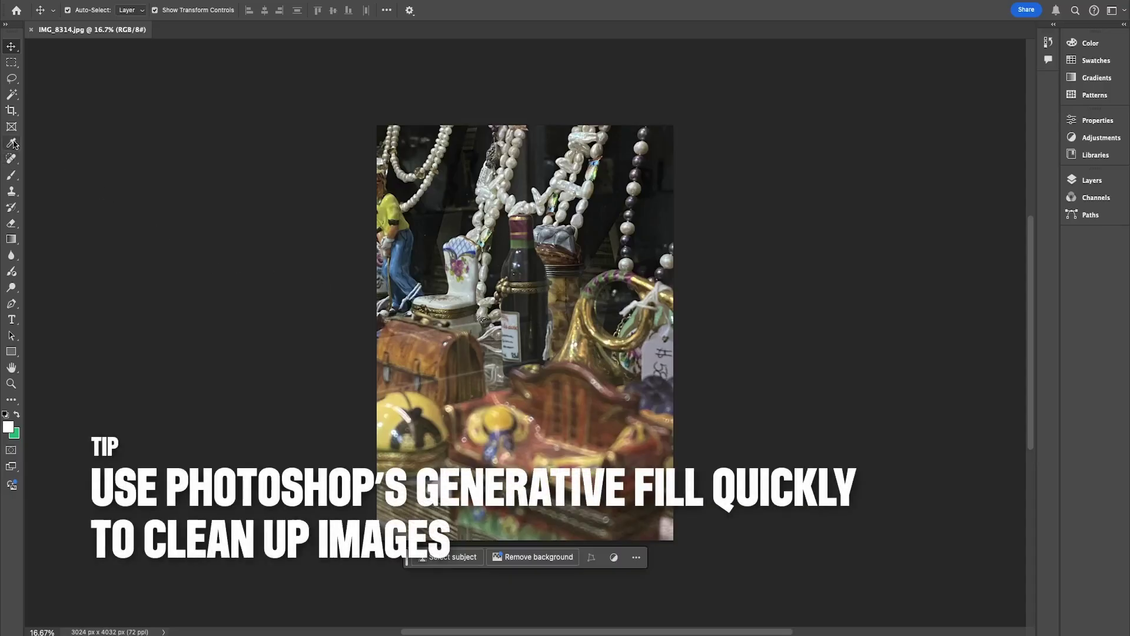
# Lasso the price tag beside the brass horn and Generative Fill it, keeping variation 1 of 3
pyautogui.click(11, 79)
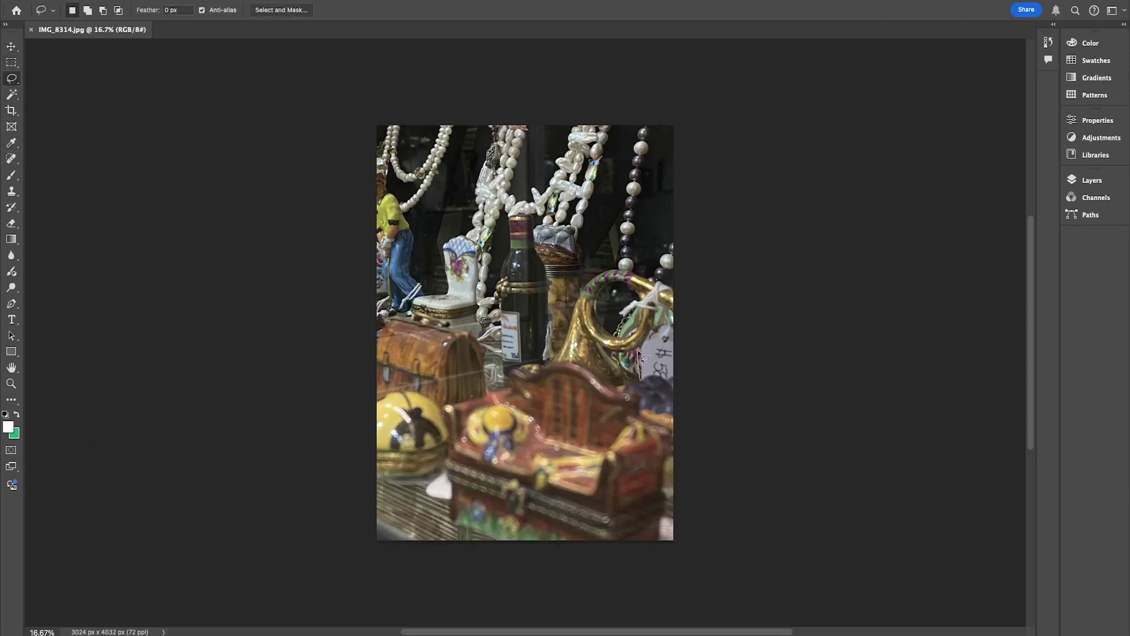
pyautogui.moveTo(651, 311)
pyautogui.mouseDown()
pyautogui.moveTo(636, 323)
pyautogui.moveTo(617, 314)
pyautogui.moveTo(671, 285)
pyautogui.moveTo(677, 366)
pyautogui.moveTo(673, 380)
pyautogui.moveTo(650, 382)
pyautogui.mouseUp()
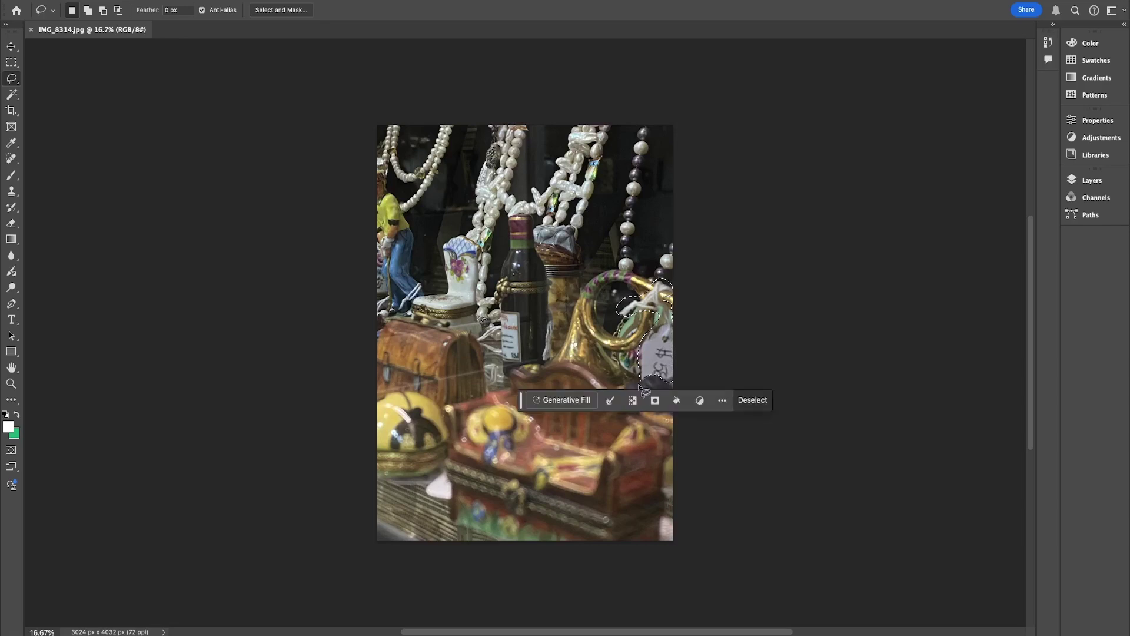
pyautogui.click(550, 400)
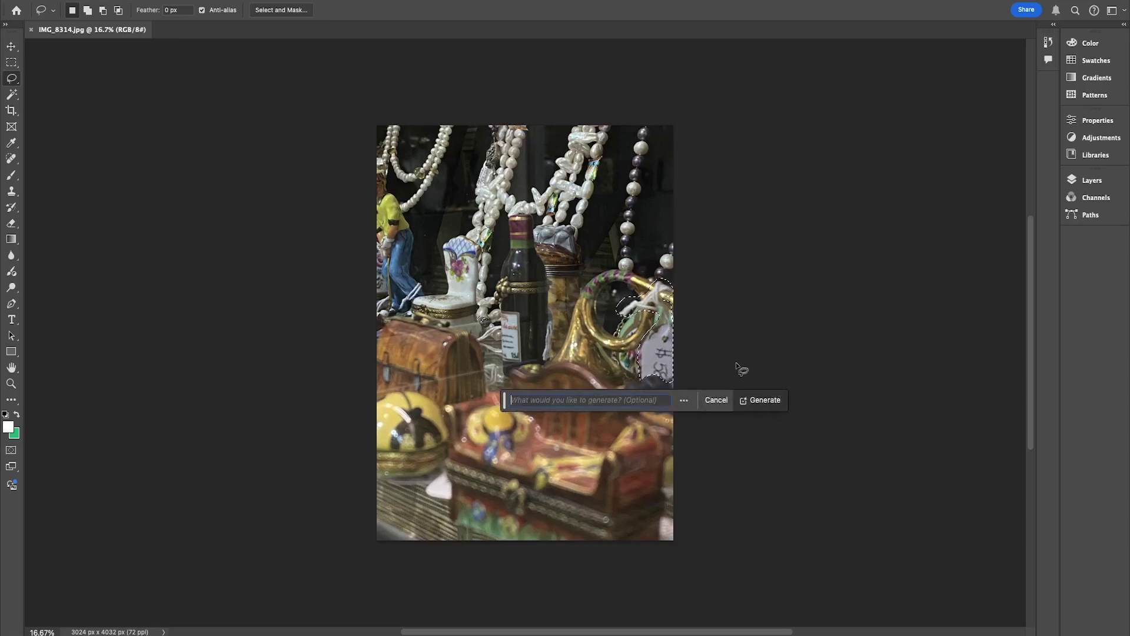
pyautogui.click(759, 400)
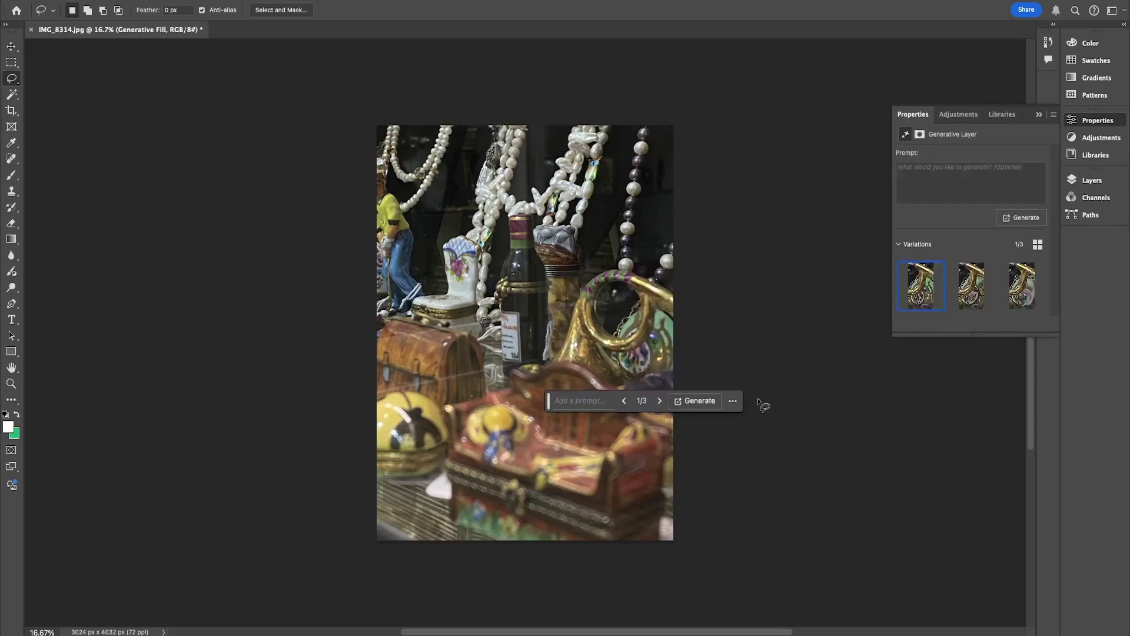
pyautogui.click(659, 400)
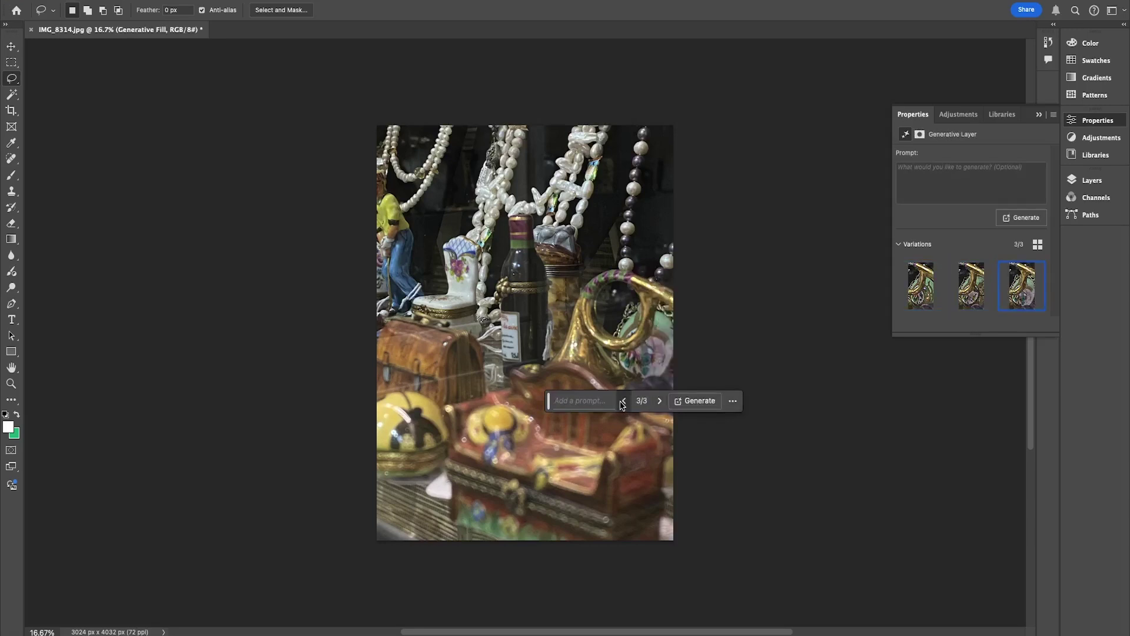
pyautogui.click(623, 401)
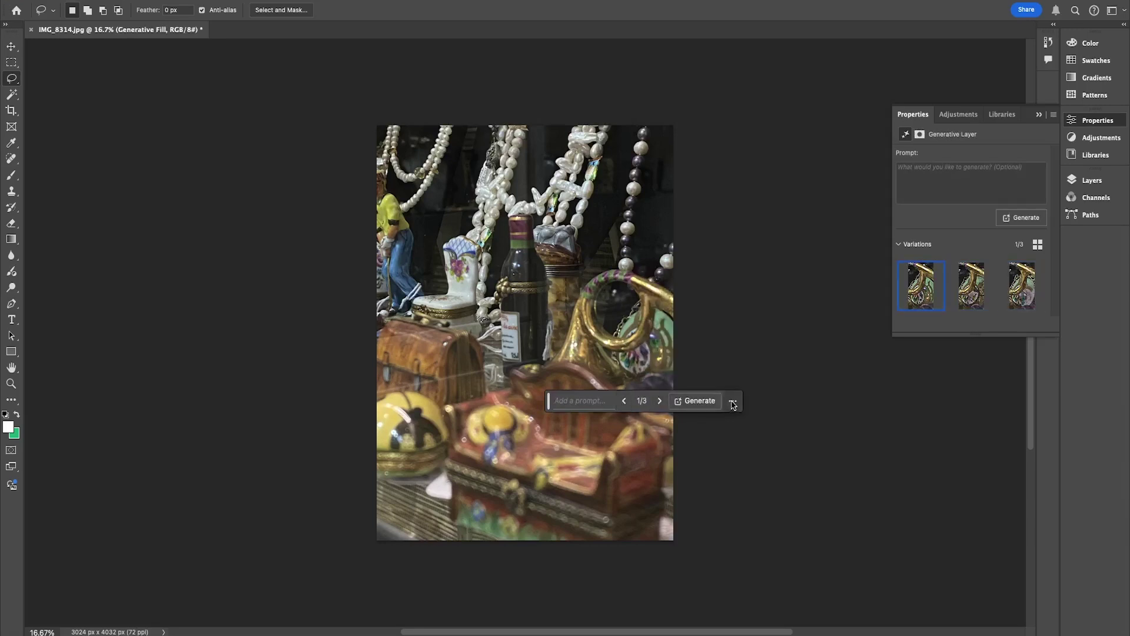
pyautogui.click(1039, 114)
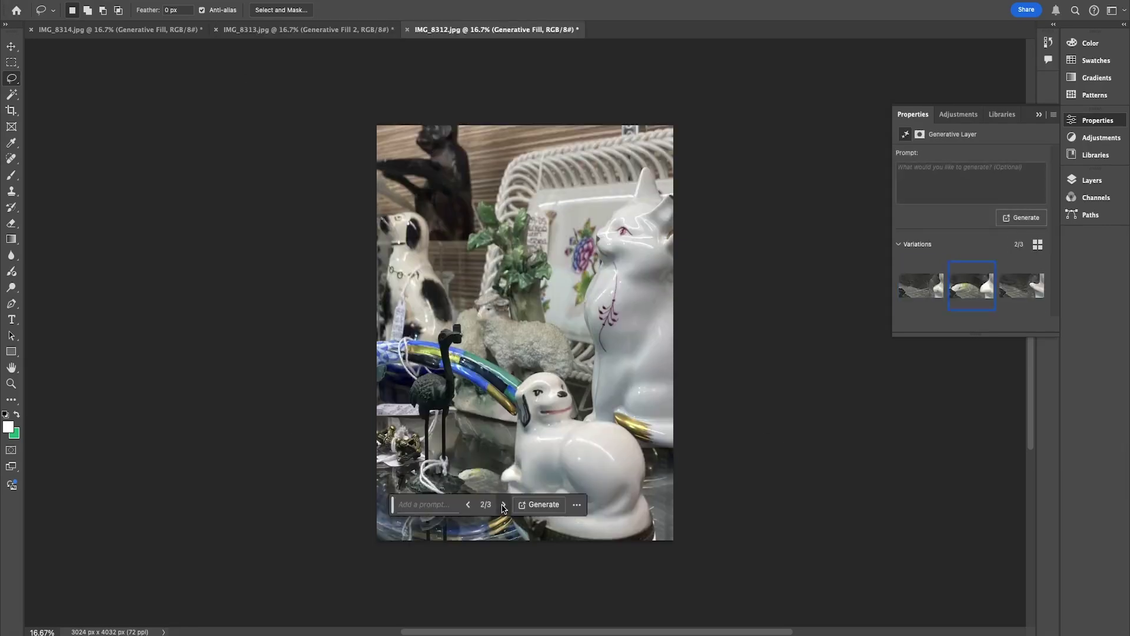
# Pick the second fill variation in IMG_8312 and fill away the pole in IMG_8308
pyautogui.click(502, 504)
pyautogui.click(502, 504)
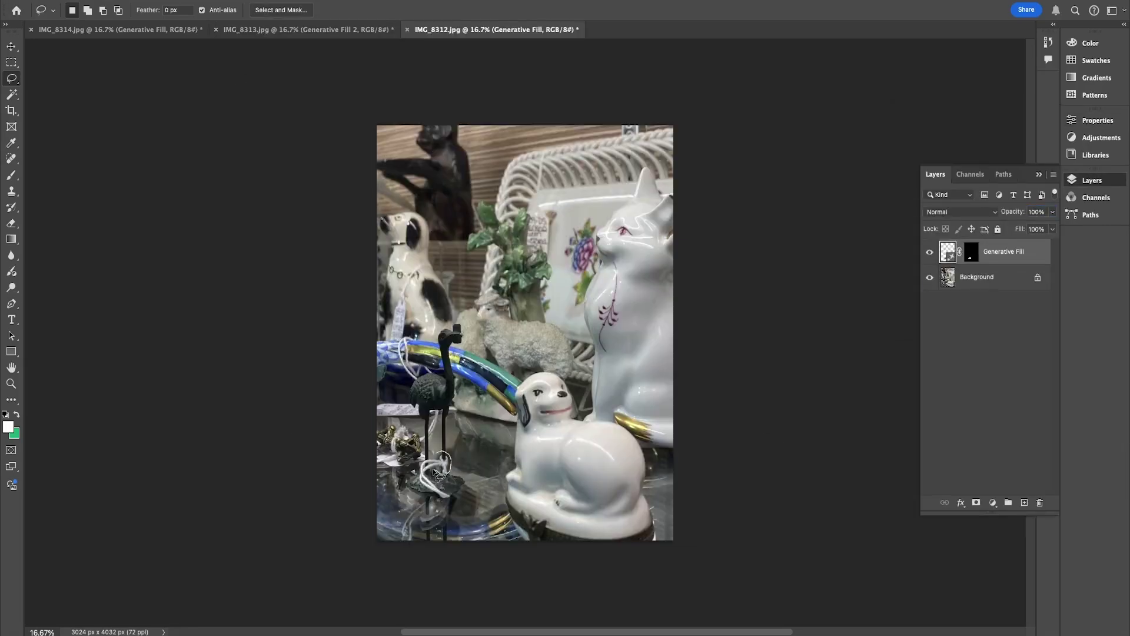
pyautogui.click(449, 519)
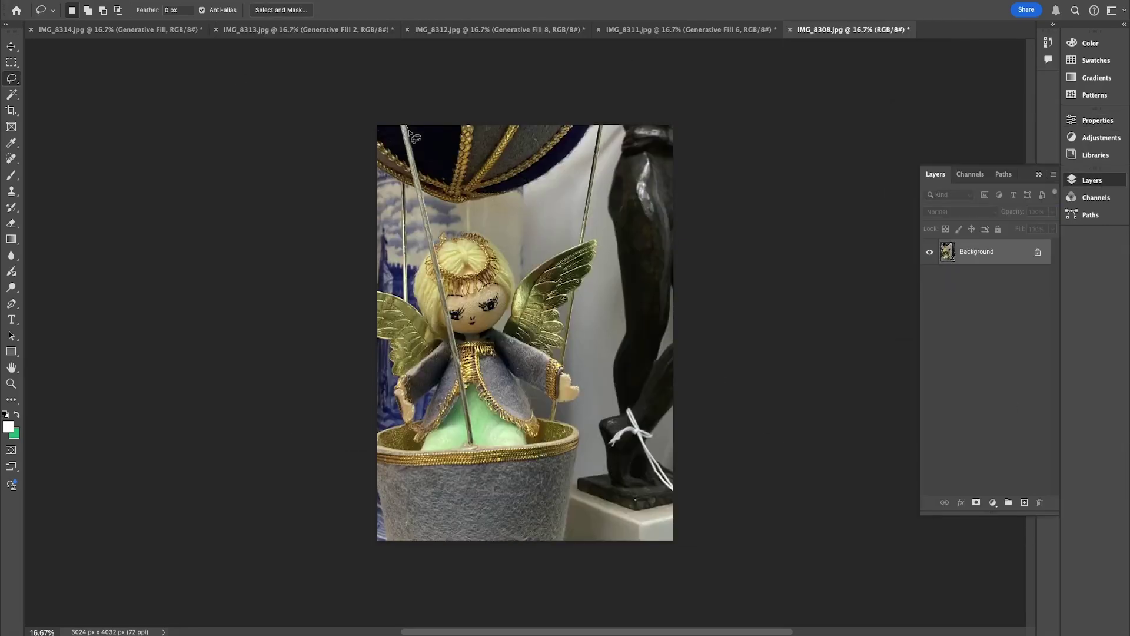
pyautogui.moveTo(408, 128)
pyautogui.mouseDown()
pyautogui.moveTo(462, 360)
pyautogui.moveTo(425, 239)
pyautogui.mouseUp()
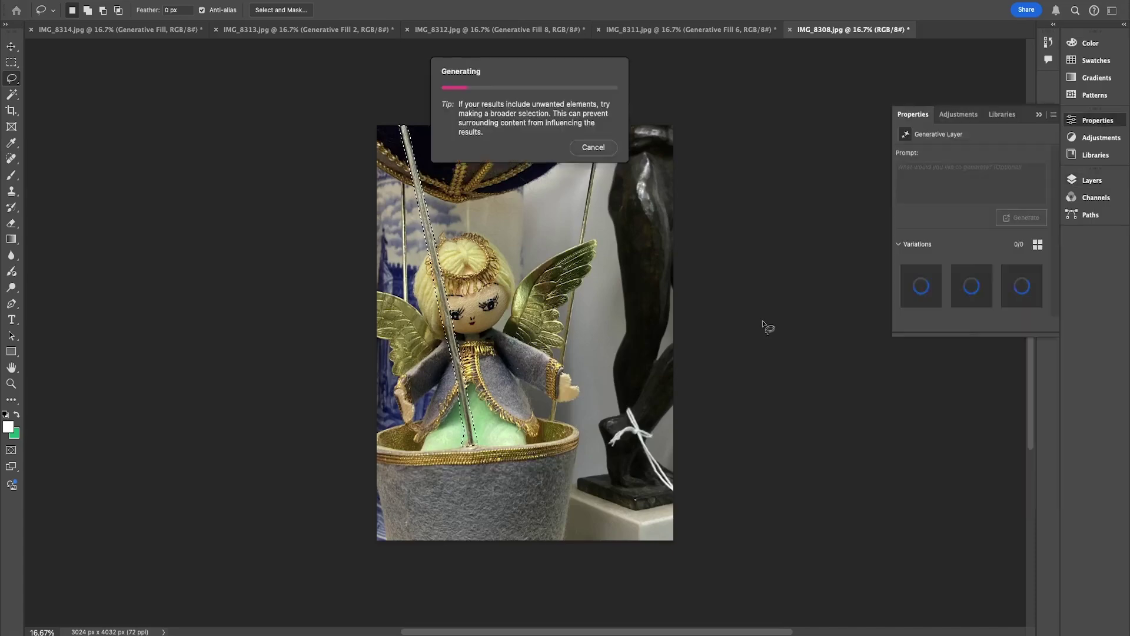
pyautogui.click(451, 469)
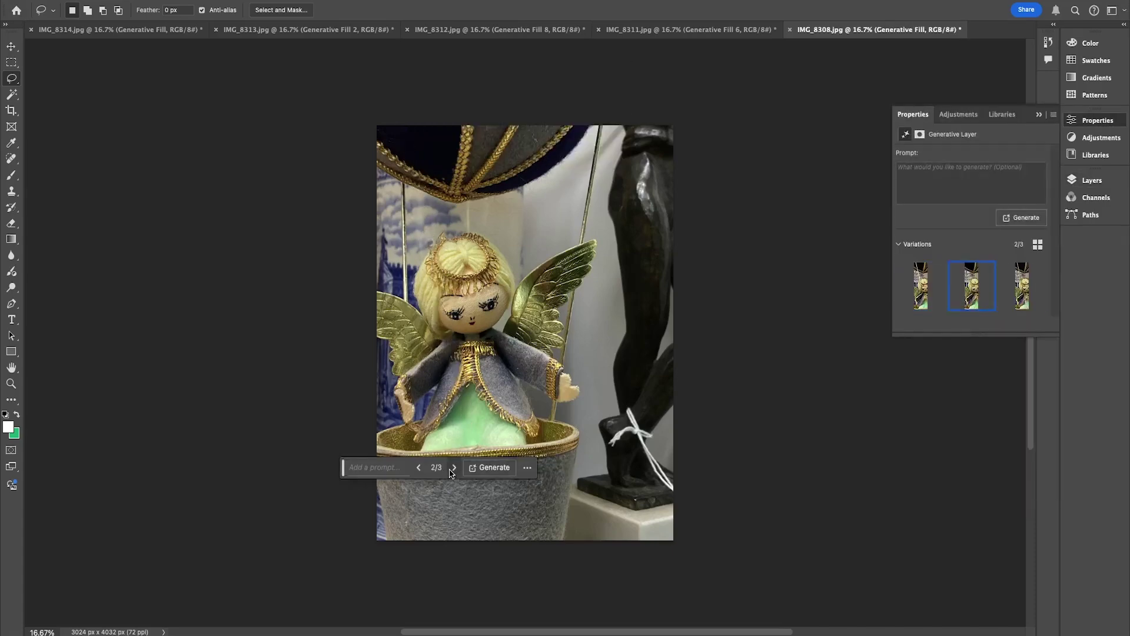
# Generative Fill over the statue's string, the flowers beside the vase, and the bottle-neck string
pyautogui.moveTo(638, 432)
pyautogui.mouseDown()
pyautogui.moveTo(665, 412)
pyautogui.moveTo(671, 477)
pyautogui.moveTo(612, 438)
pyautogui.mouseUp()
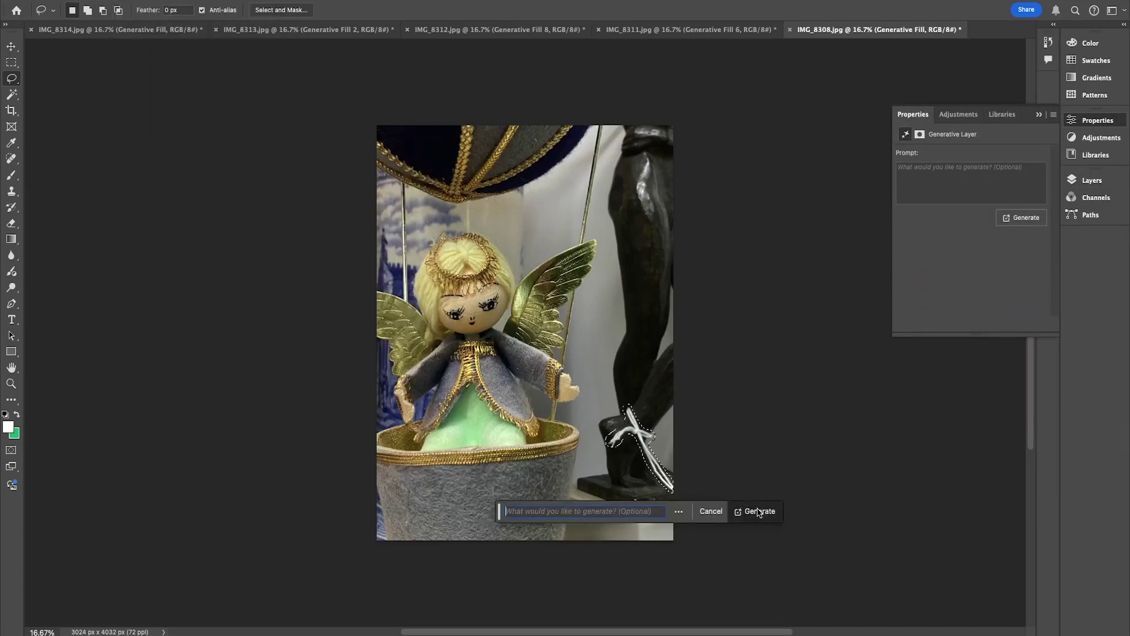
pyautogui.click(758, 511)
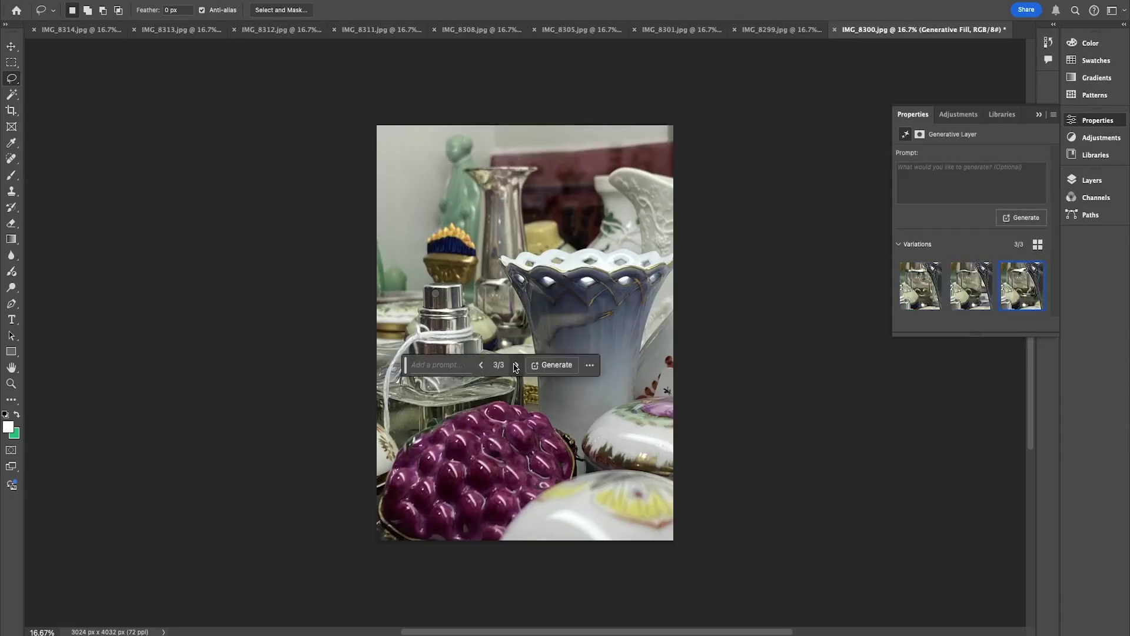
pyautogui.moveTo(670, 359); pyautogui.dragTo(658, 400)
pyautogui.click(580, 414)
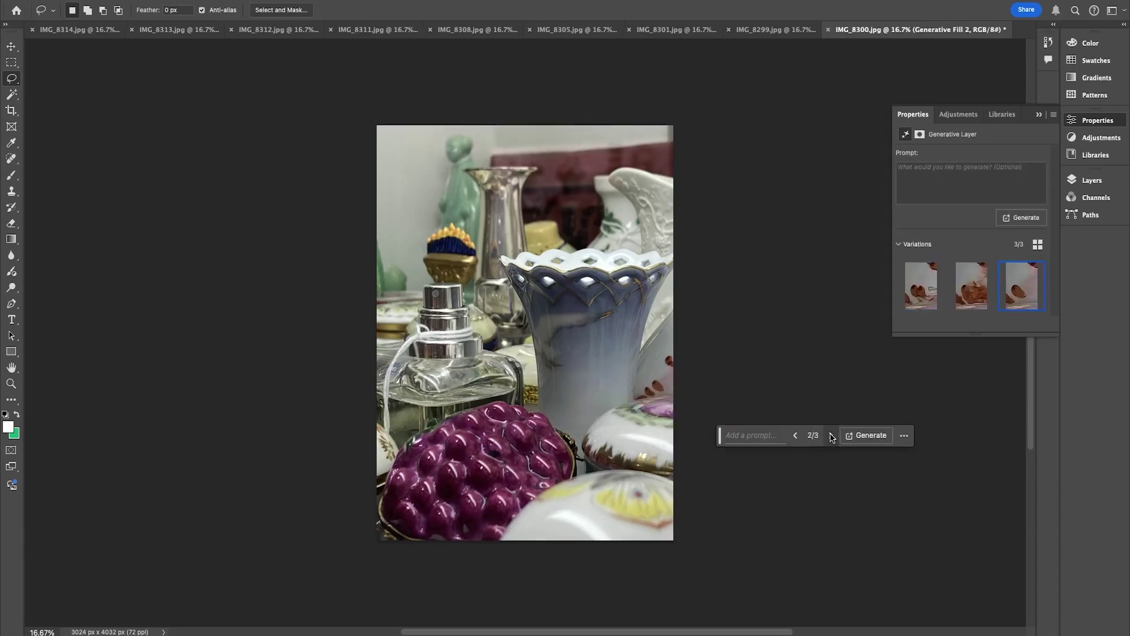
pyautogui.moveTo(419, 325)
pyautogui.mouseDown()
pyautogui.moveTo(474, 335)
pyautogui.moveTo(386, 423)
pyautogui.mouseUp()
pyautogui.click(551, 455)
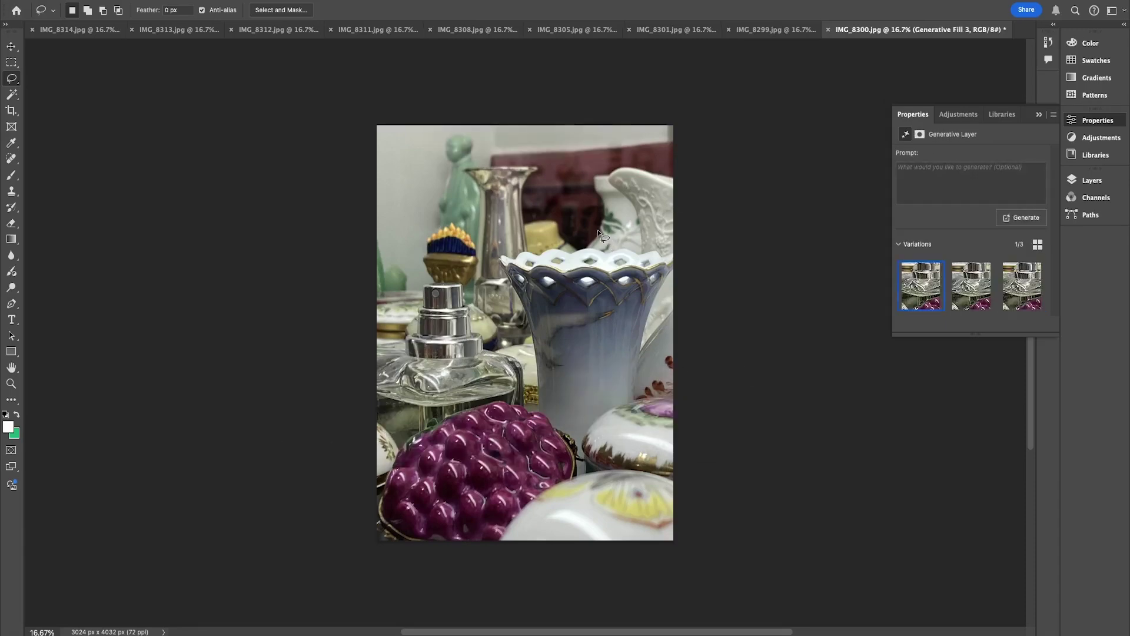
# Fill away the IMG_8298 price tag and the area by the yellow glass bird, choosing variation 3
pyautogui.moveTo(600, 218); pyautogui.dragTo(599, 236)
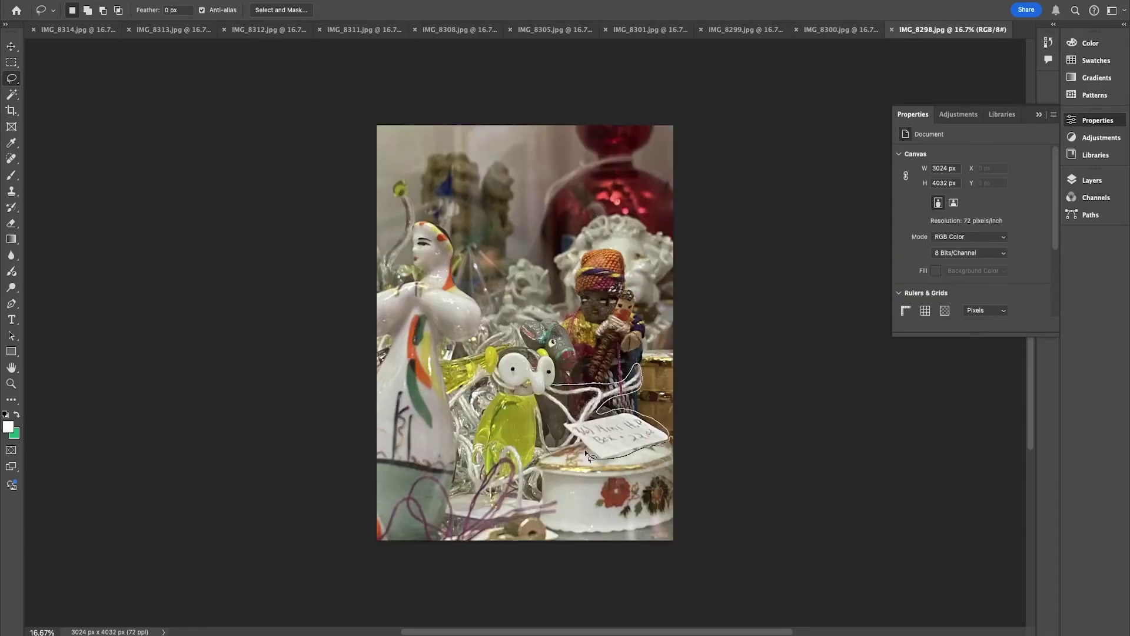
pyautogui.click(525, 476)
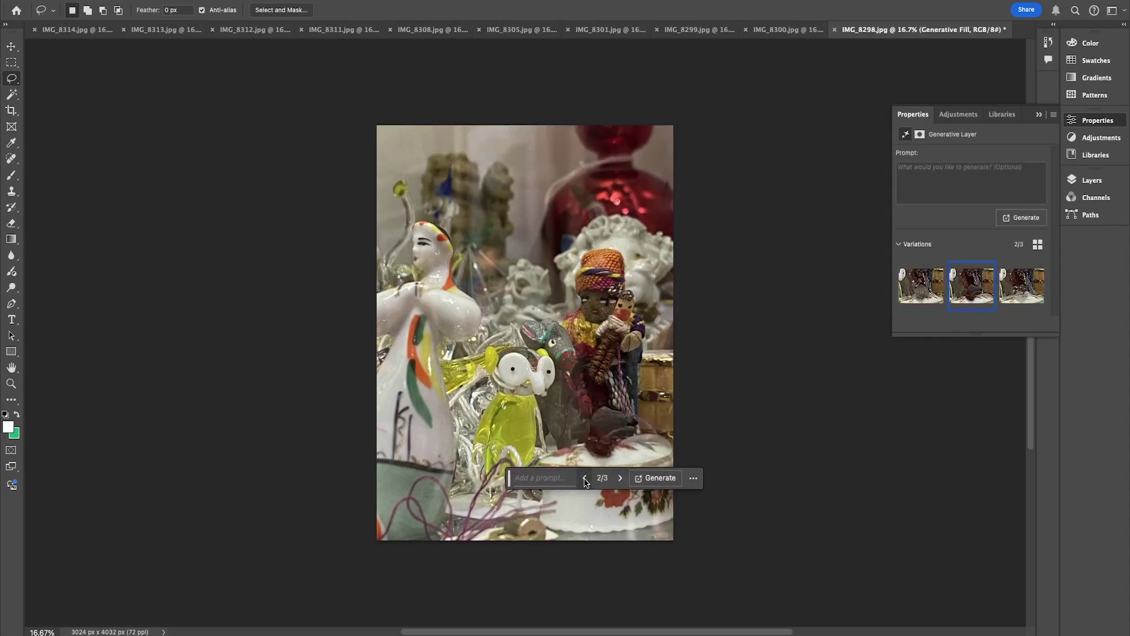
pyautogui.moveTo(483, 366)
pyautogui.mouseDown()
pyautogui.moveTo(471, 412)
pyautogui.moveTo(559, 506)
pyautogui.moveTo(423, 470)
pyautogui.moveTo(451, 401)
pyautogui.moveTo(482, 367)
pyautogui.mouseUp()
pyautogui.click(600, 564)
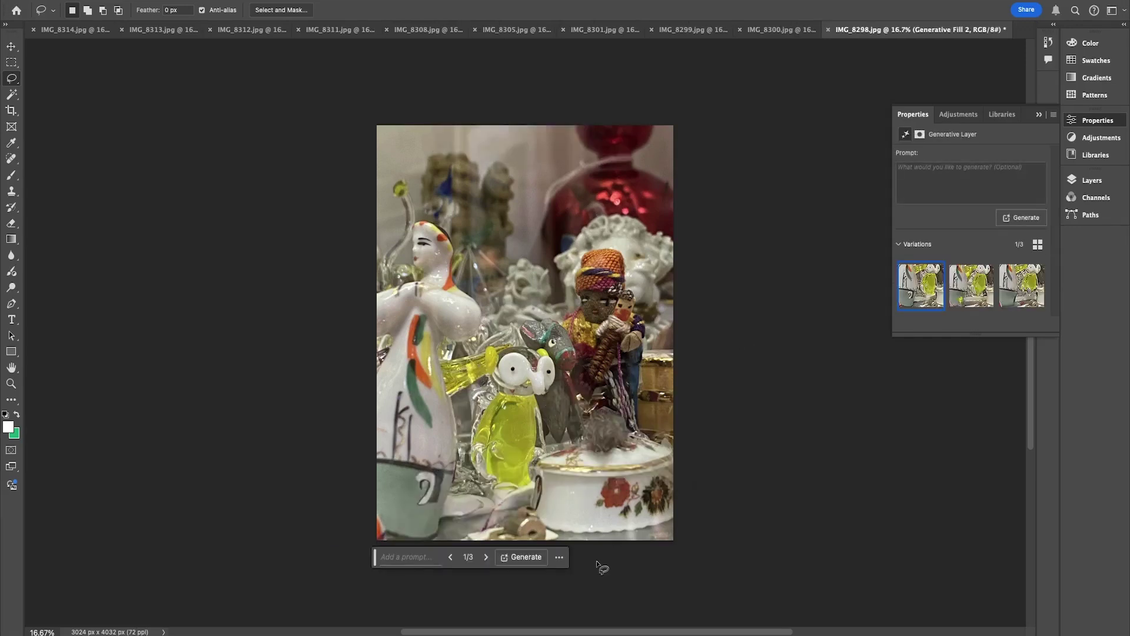
pyautogui.click(486, 556)
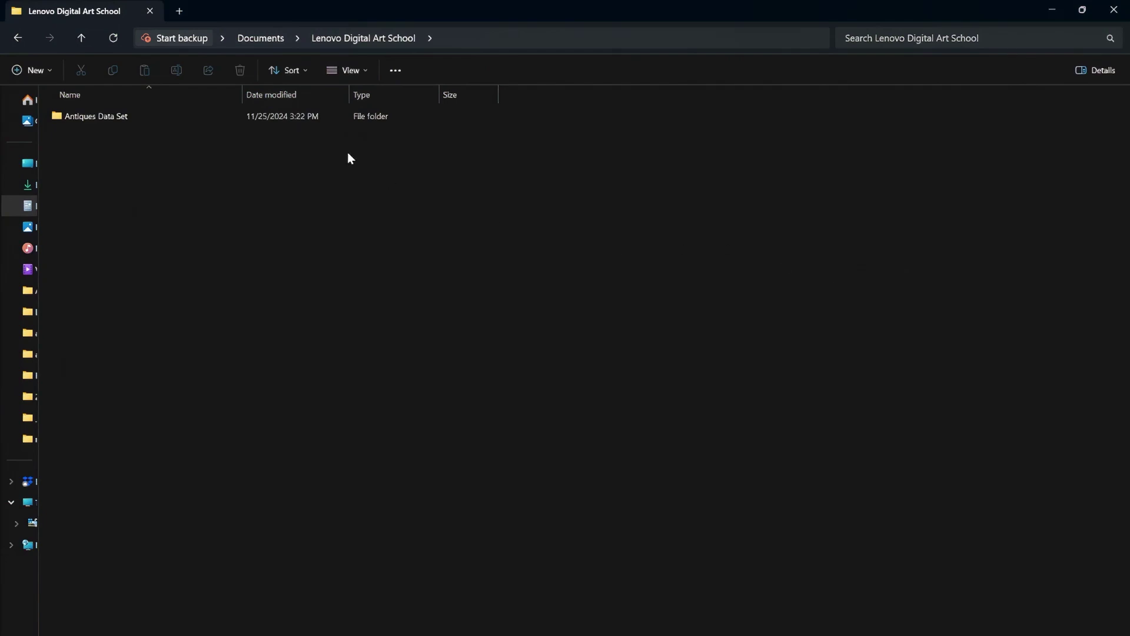
# In Antiques Data Set, show large thumbnails and create a new folder named V1
pyautogui.doubleClick(95, 116)
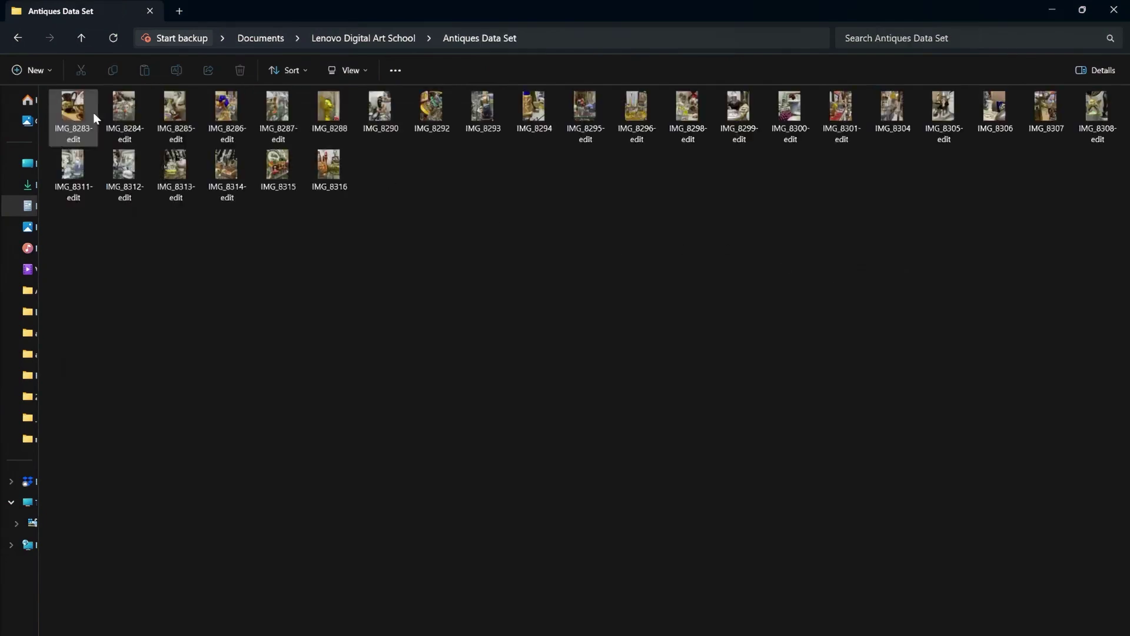
pyautogui.click(362, 70)
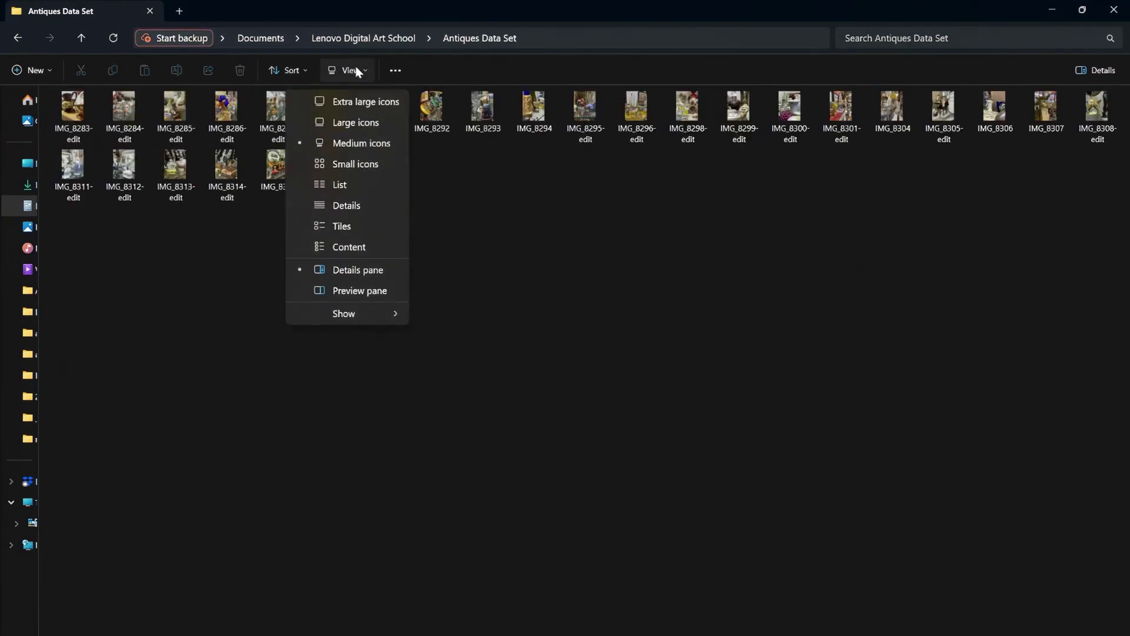
pyautogui.click(355, 122)
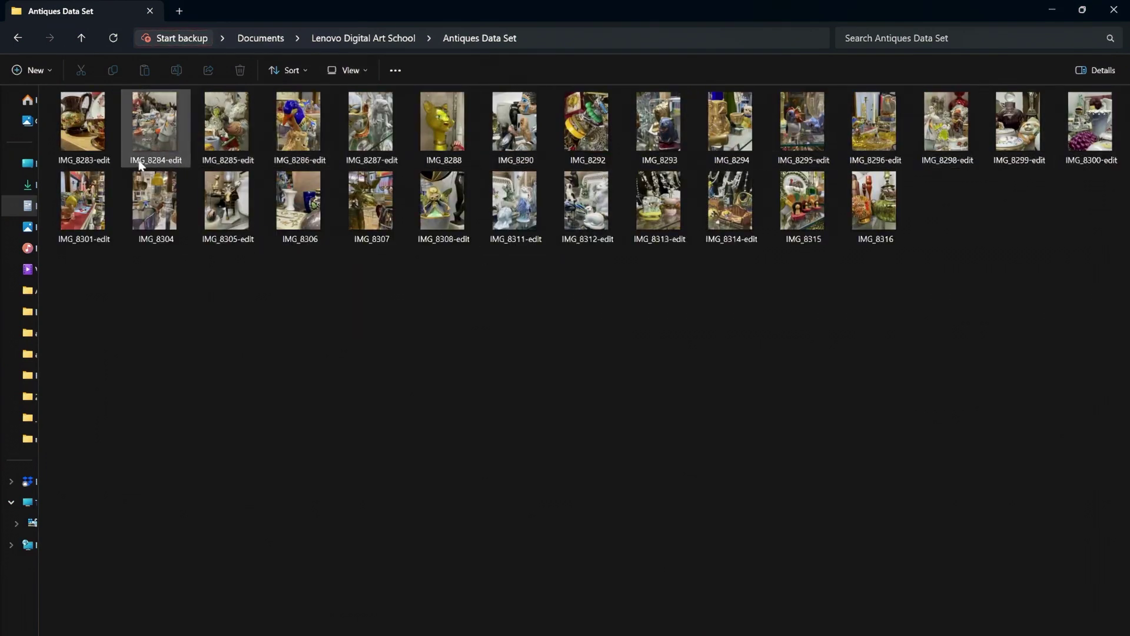
pyautogui.rightClick(213, 274)
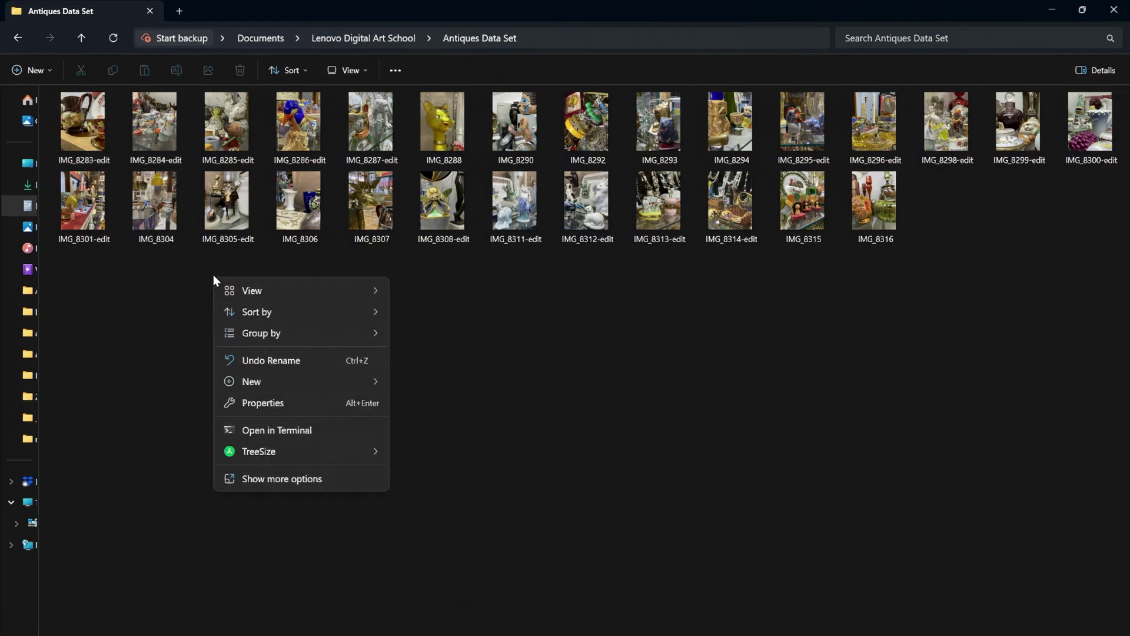
pyautogui.moveTo(260, 377)
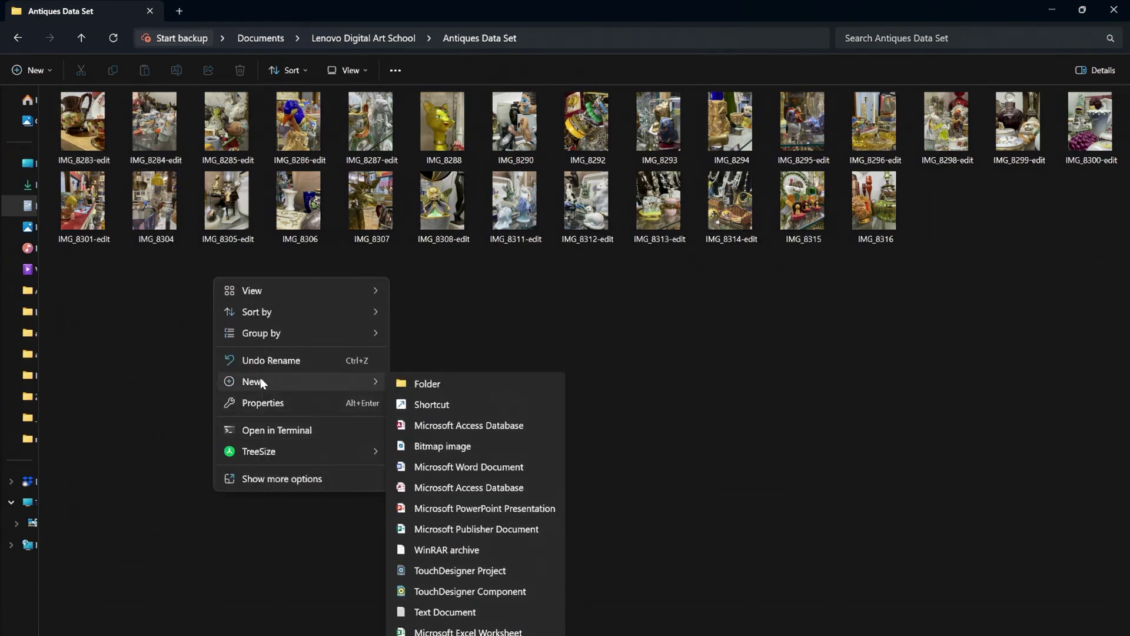
pyautogui.click(435, 384)
pyautogui.write('V1')
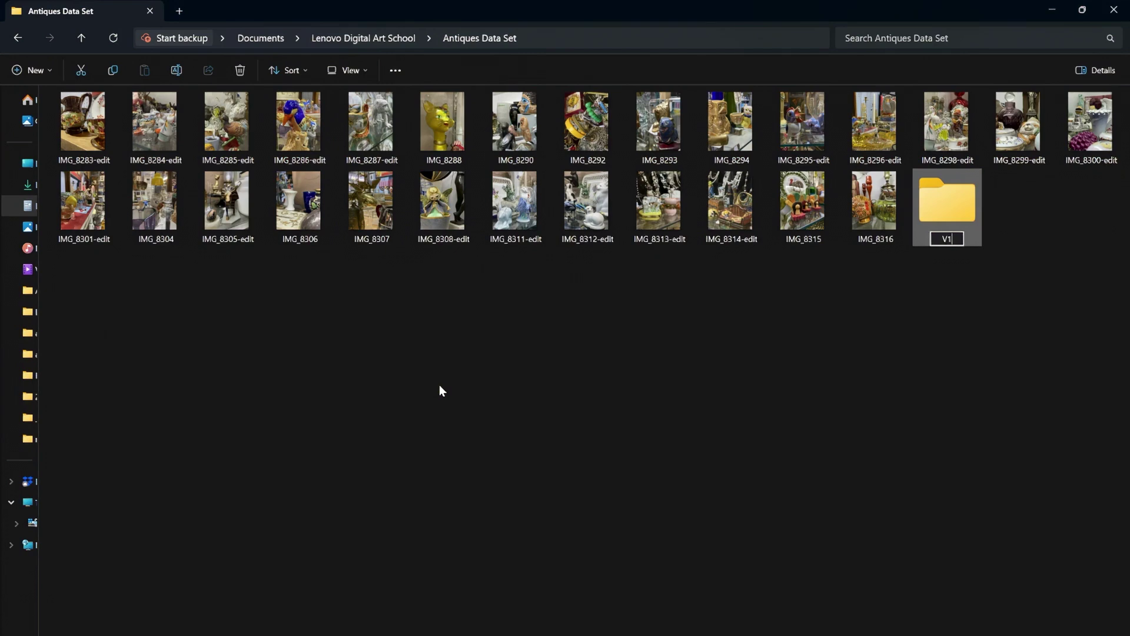
pyautogui.press('Return')
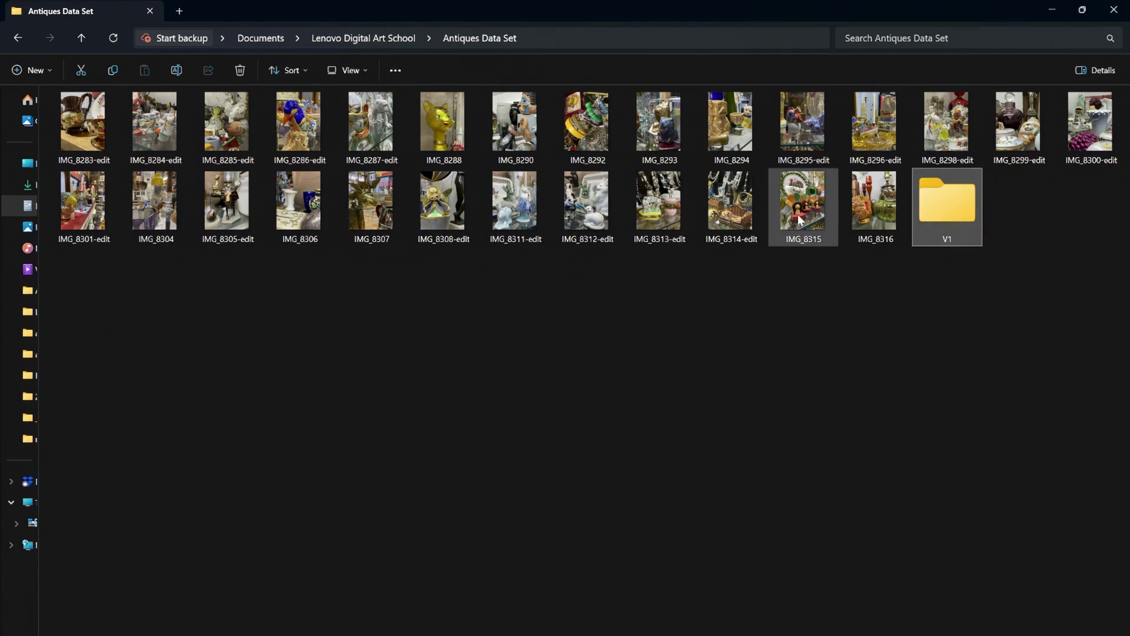
pyautogui.click(874, 206)
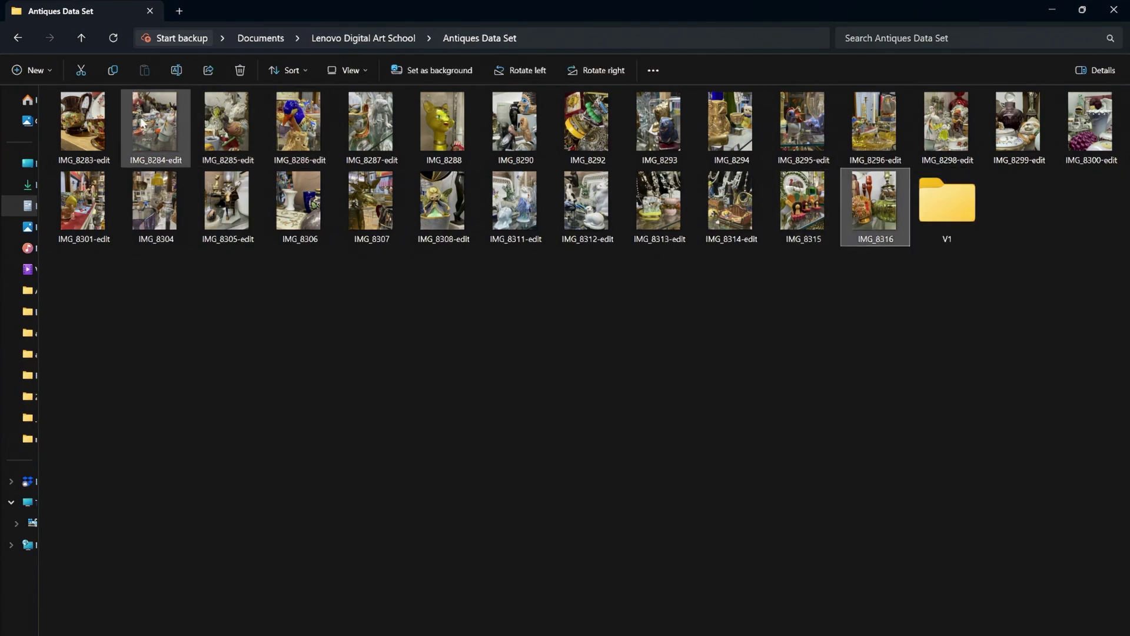
# Copy all 27 photos into V1 and display them as extra large icons
pyautogui.keyDown('shift'); pyautogui.click(87, 109); pyautogui.keyUp('shift')
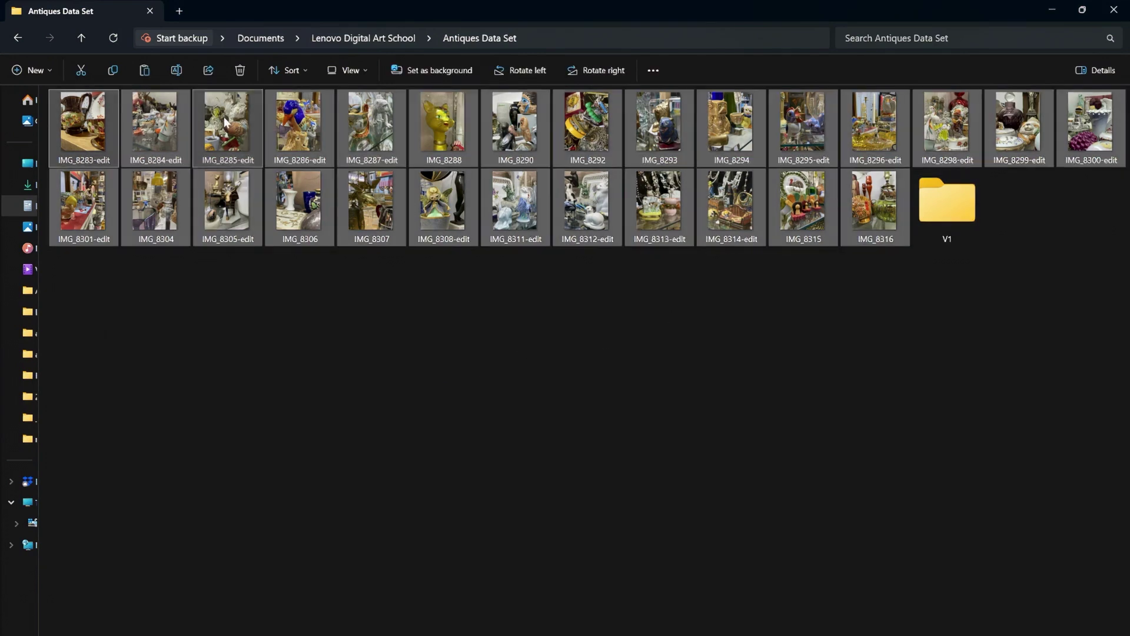
pyautogui.doubleClick(942, 201)
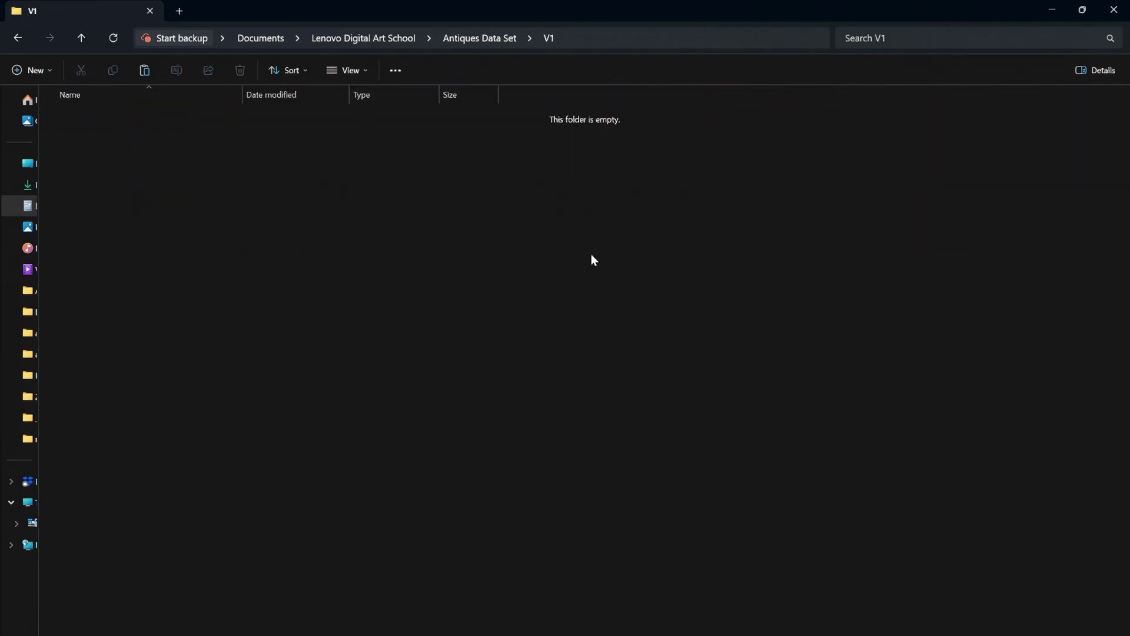
pyautogui.hotkey('ctrl', 'v')
pyautogui.click(356, 67)
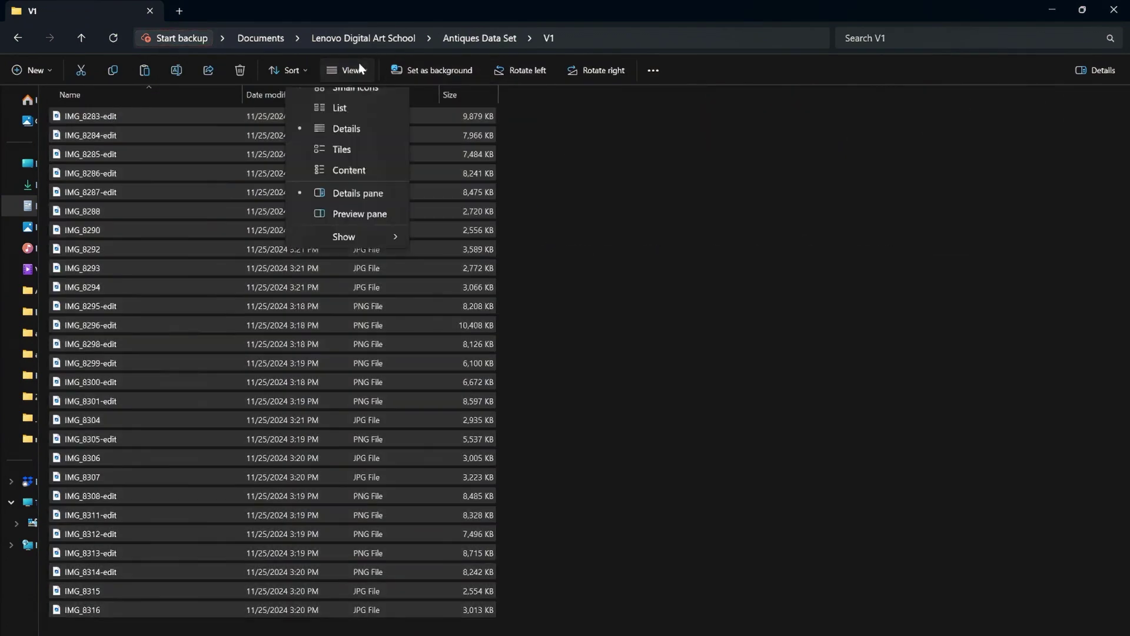
pyautogui.click(363, 103)
pyautogui.click(599, 517)
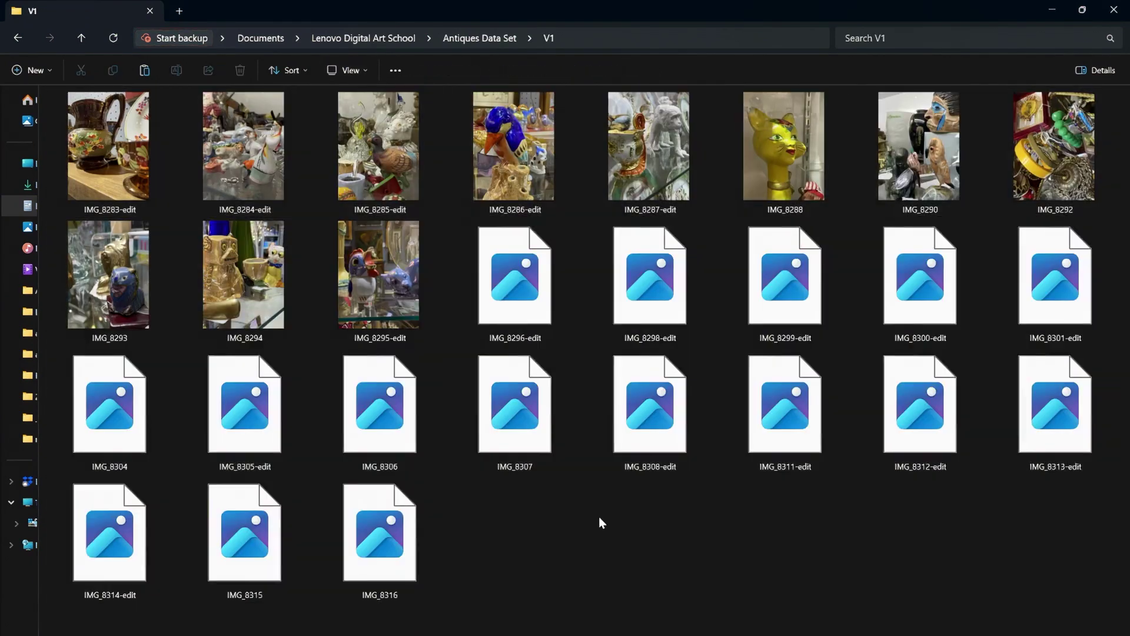
pyautogui.click(107, 160)
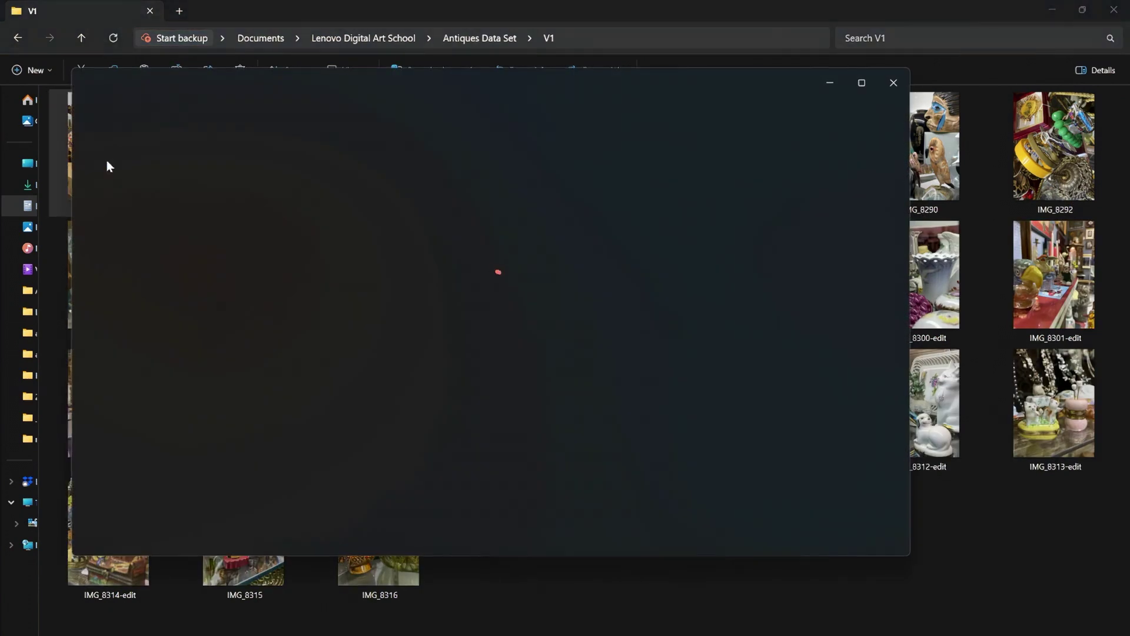
# Crop IMG_8283-edit to a 3024 x 3024 square, save over the original, and close it
pyautogui.click(92, 83)
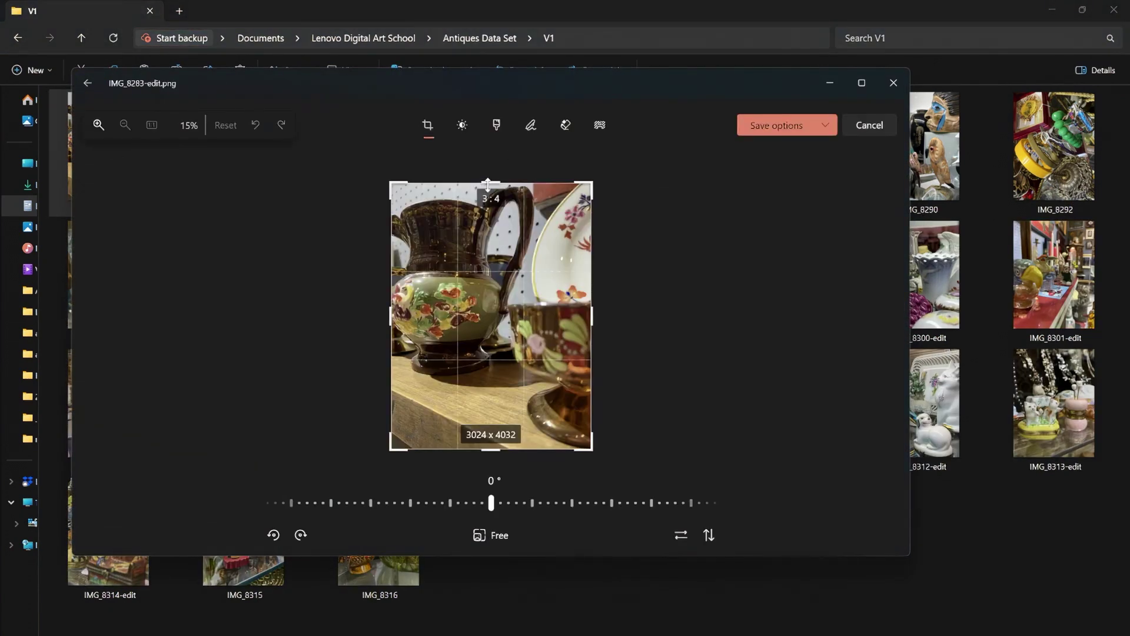
pyautogui.moveTo(487, 184); pyautogui.dragTo(505, 263)
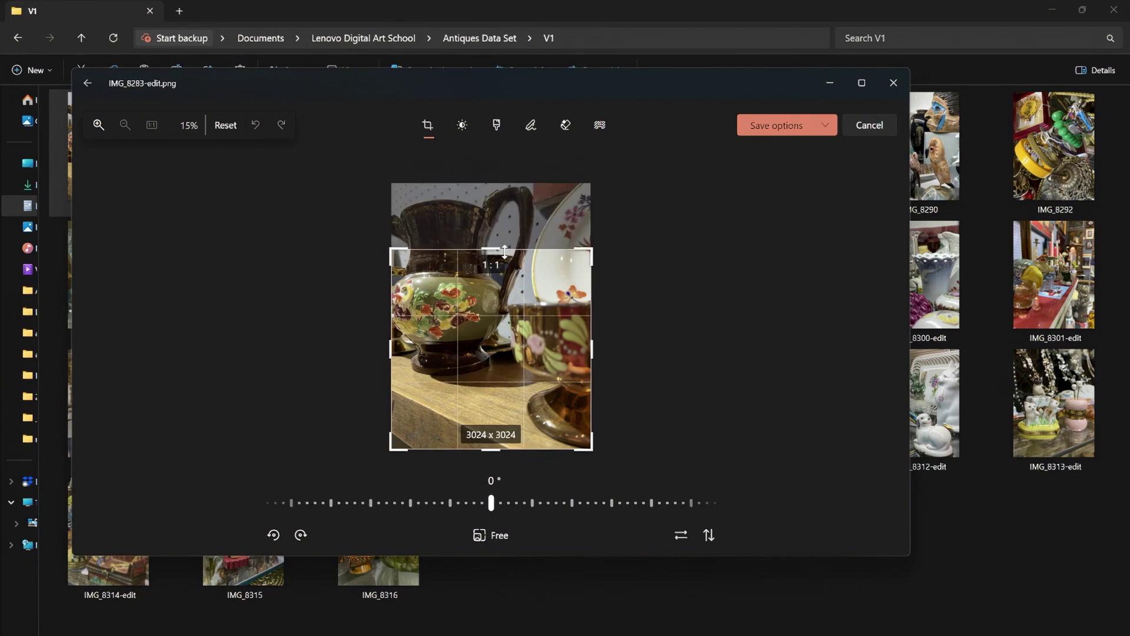
pyautogui.moveTo(512, 315); pyautogui.dragTo(546, 320)
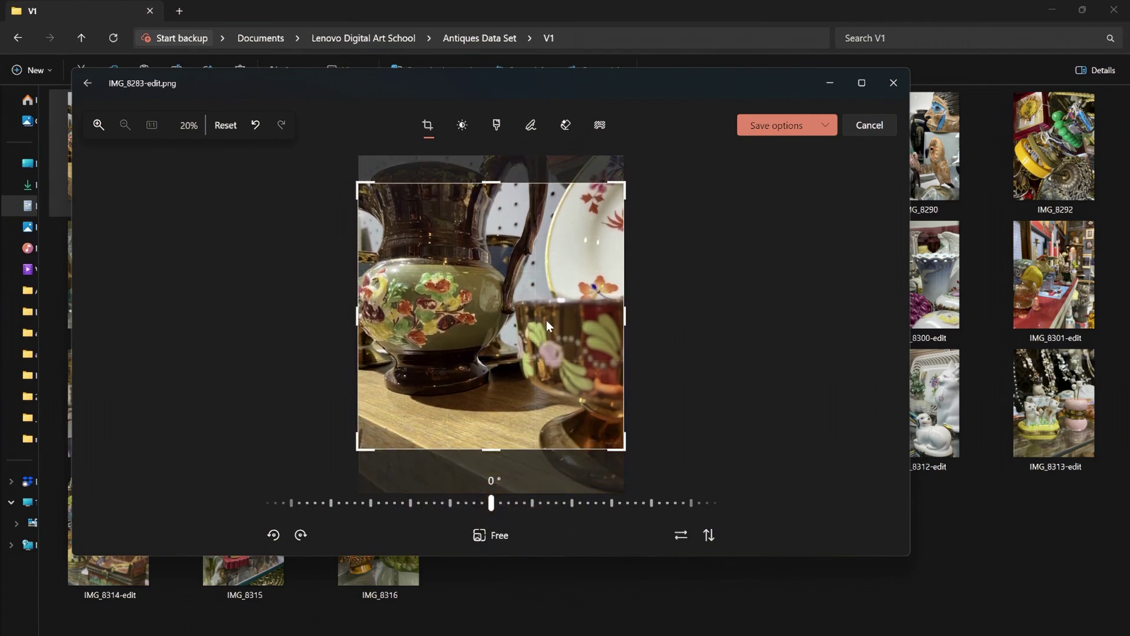
pyautogui.click(770, 126)
pyautogui.click(755, 173)
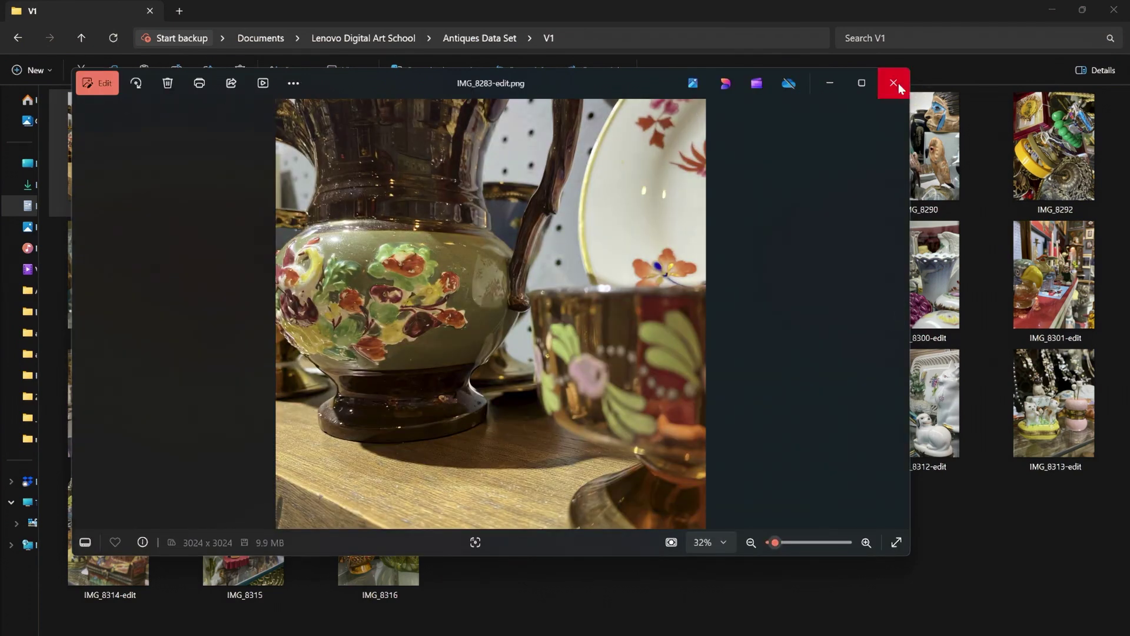
pyautogui.click(896, 83)
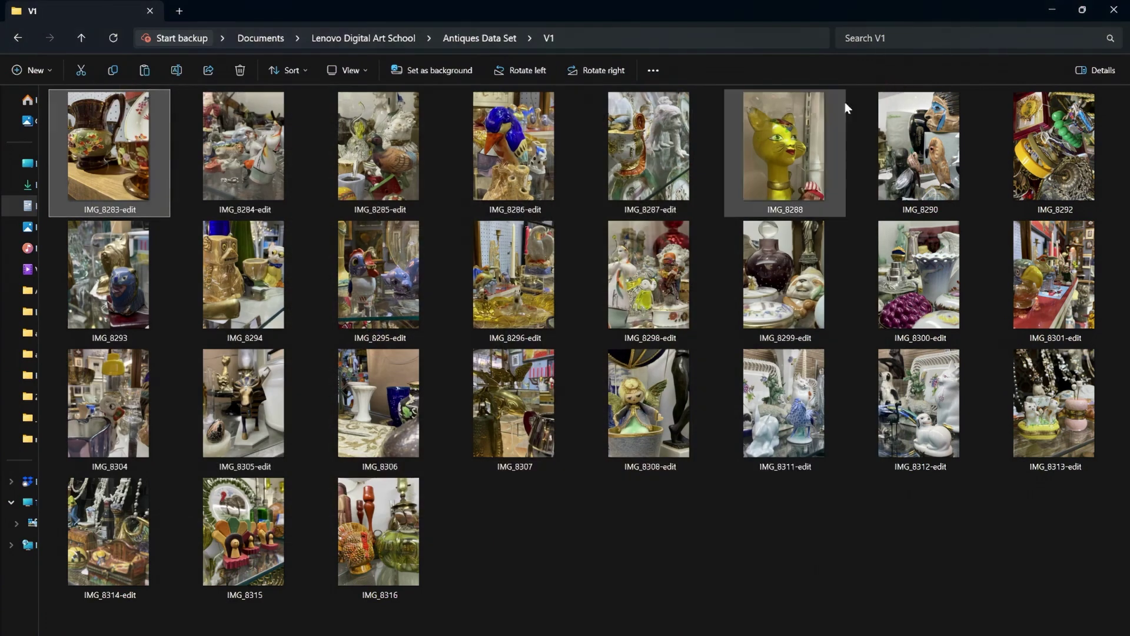
# Open IMG_8284-edit for square cropping, then return to the V1 folder
pyautogui.doubleClick(264, 151)
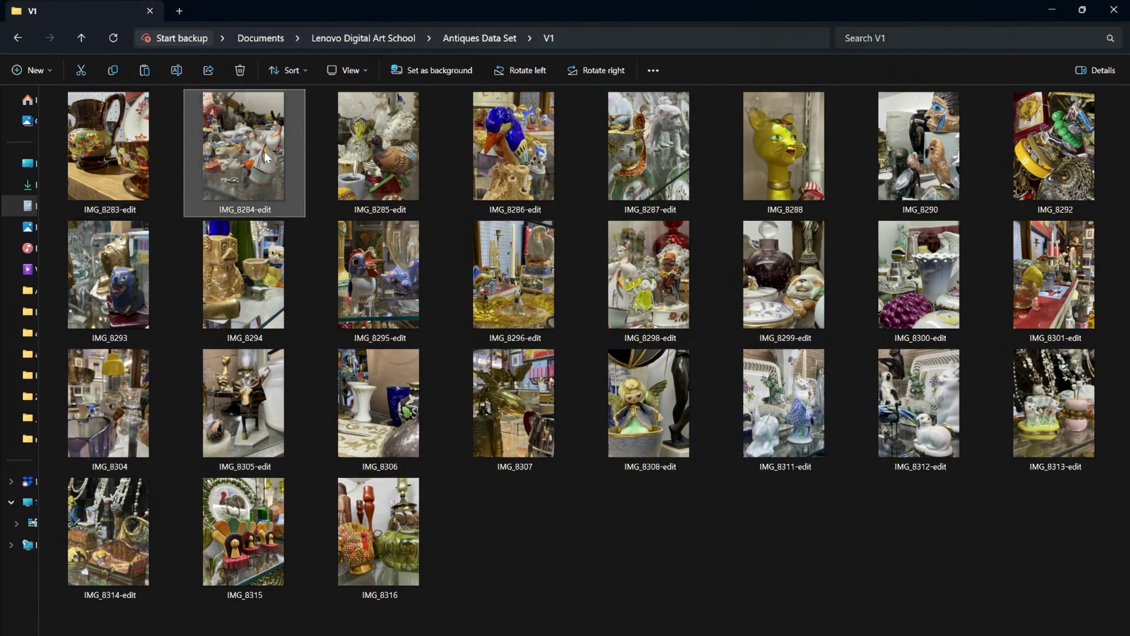
pyautogui.click(92, 85)
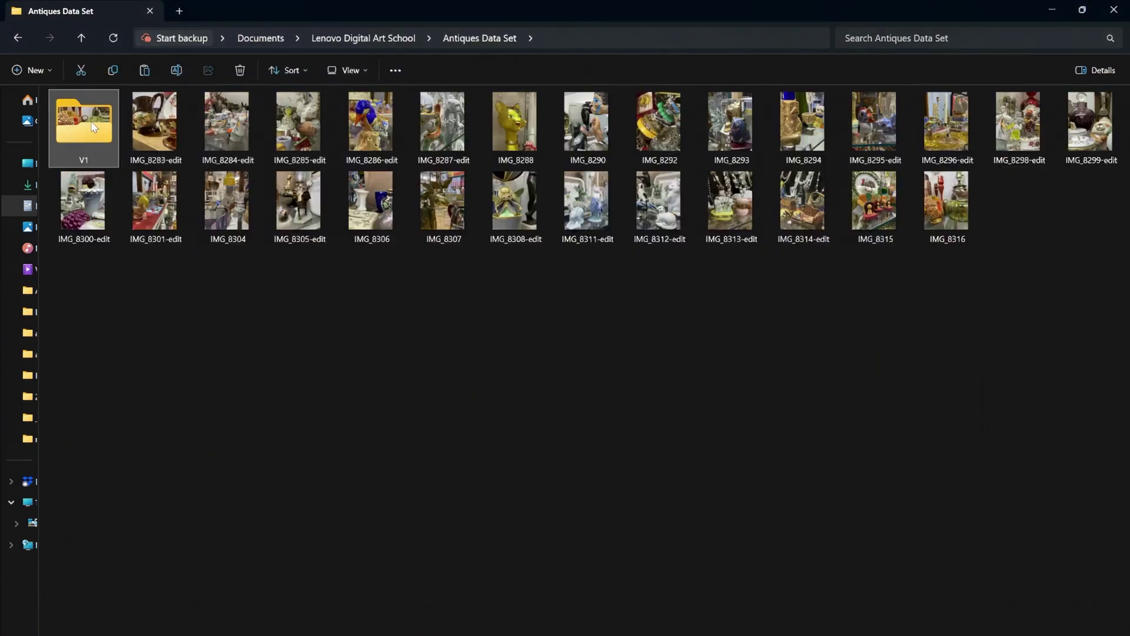
pyautogui.doubleClick(93, 126)
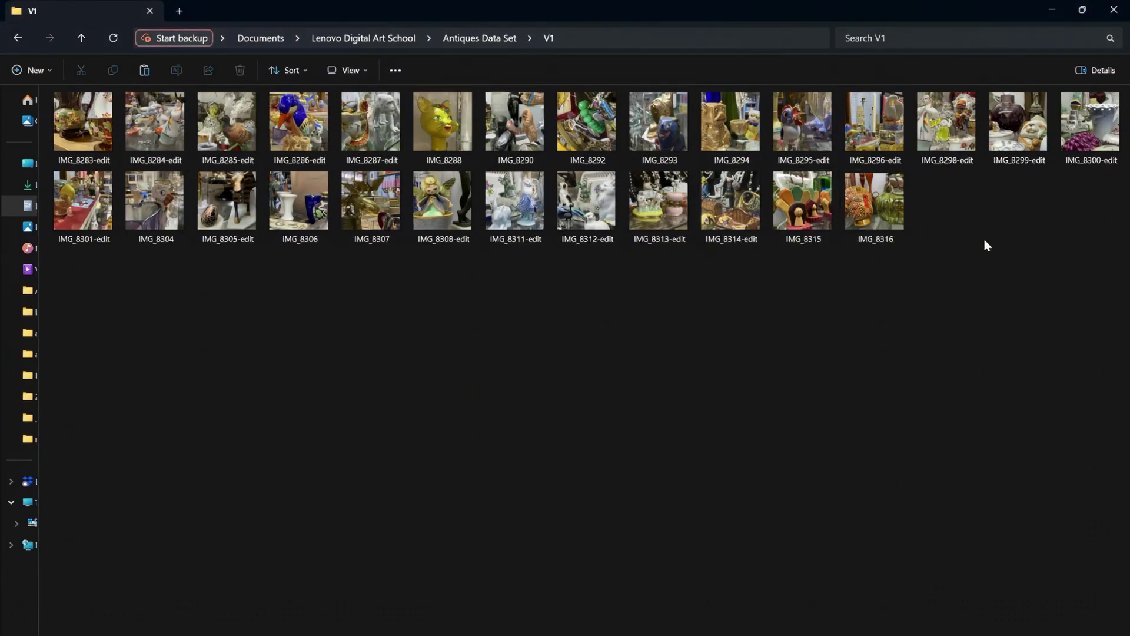
# Confirm V1's properties show 27 files (147 MB), then reopen V1 and show its full path
pyautogui.click(469, 36)
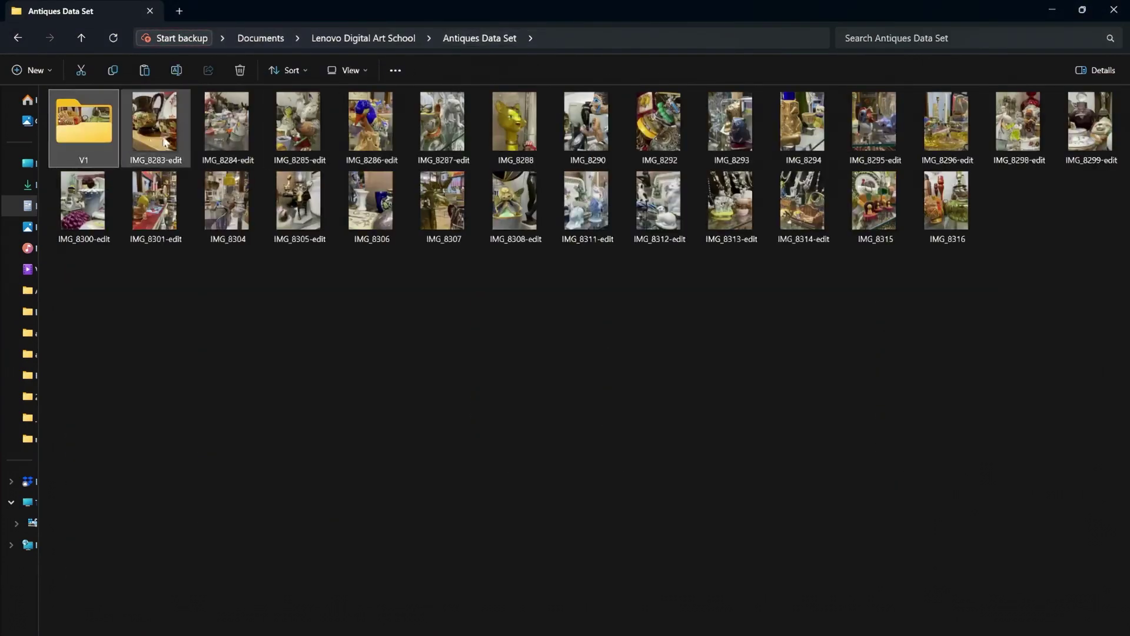
pyautogui.rightClick(101, 143)
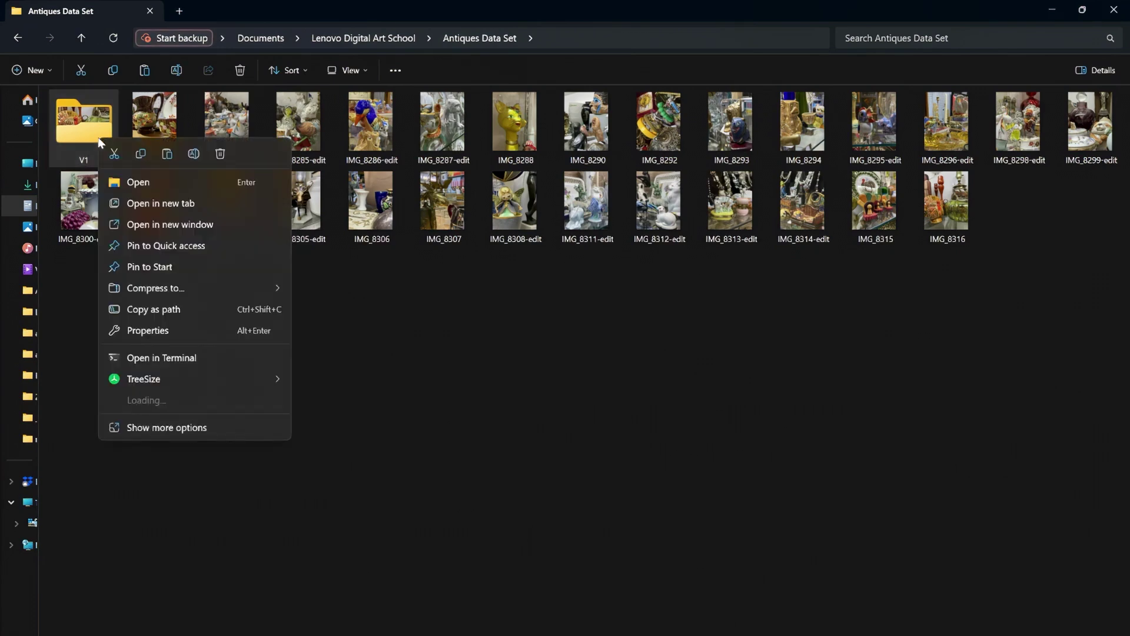
pyautogui.click(180, 331)
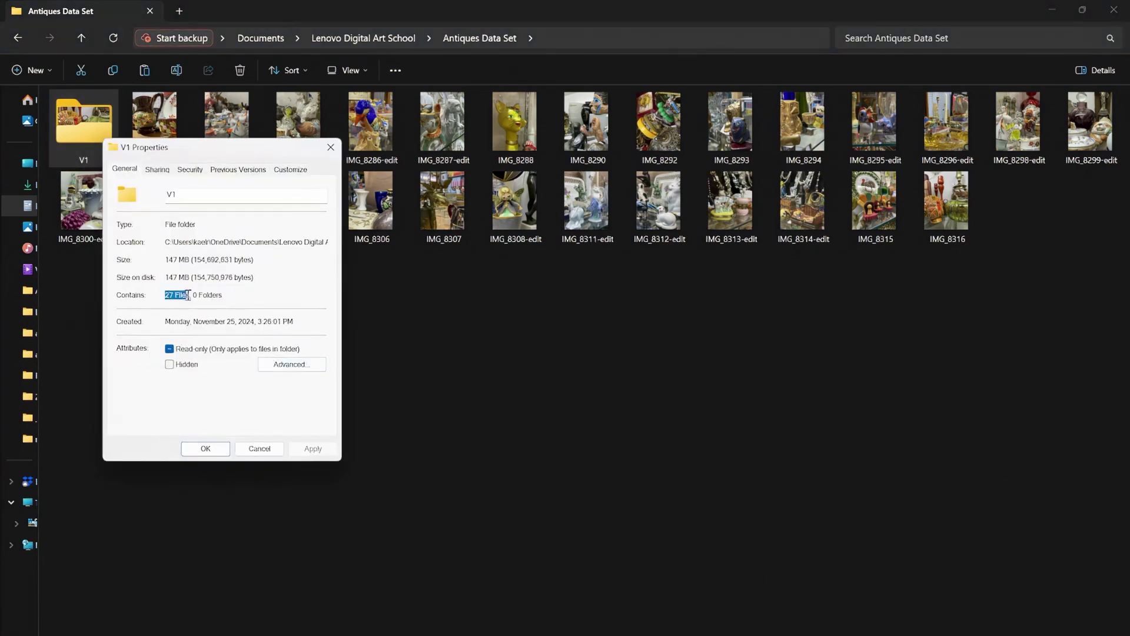
pyautogui.click(205, 449)
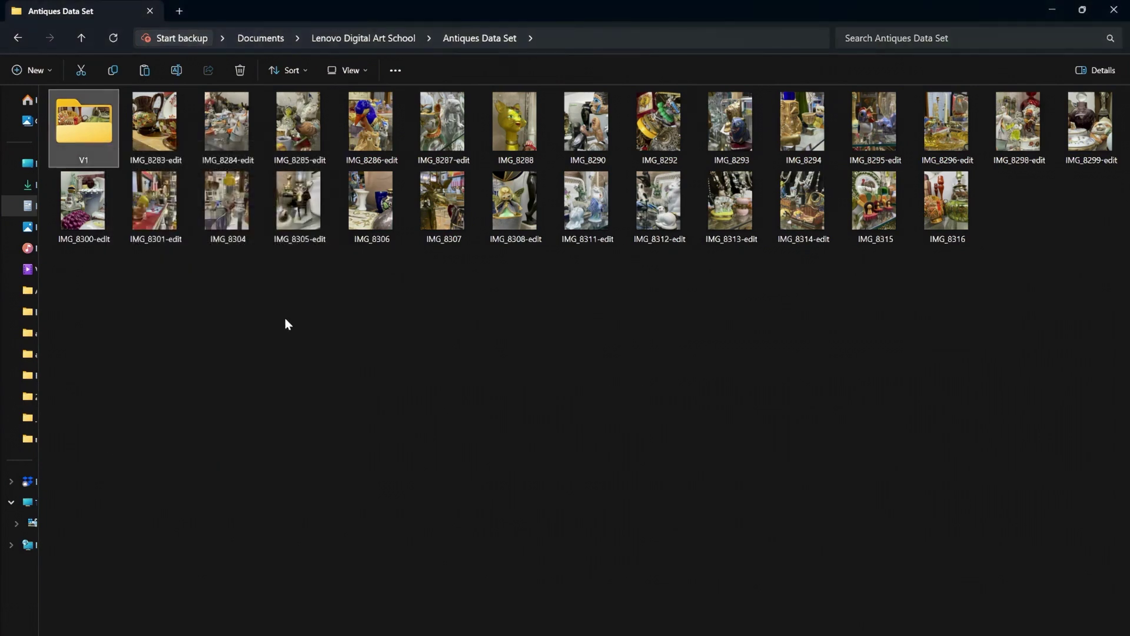
pyautogui.doubleClick(91, 121)
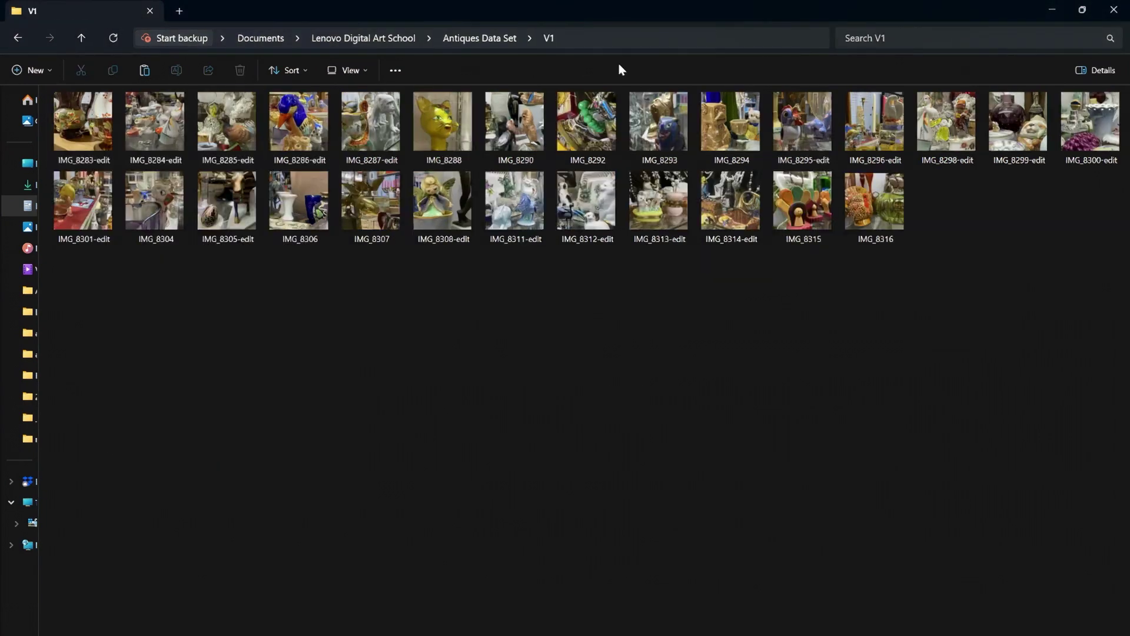
pyautogui.click(616, 36)
# Scrub Blender's timeline back to frame 3, then move the Icosphere down and left
pyautogui.click(502, 36)
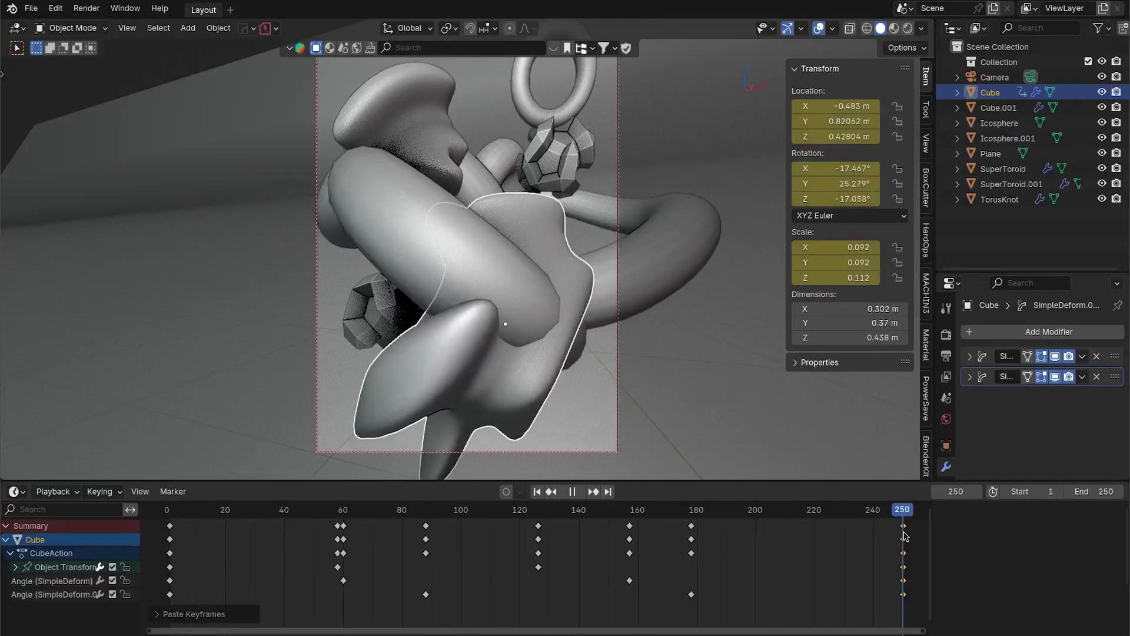
pyautogui.moveTo(904, 536); pyautogui.dragTo(174, 564)
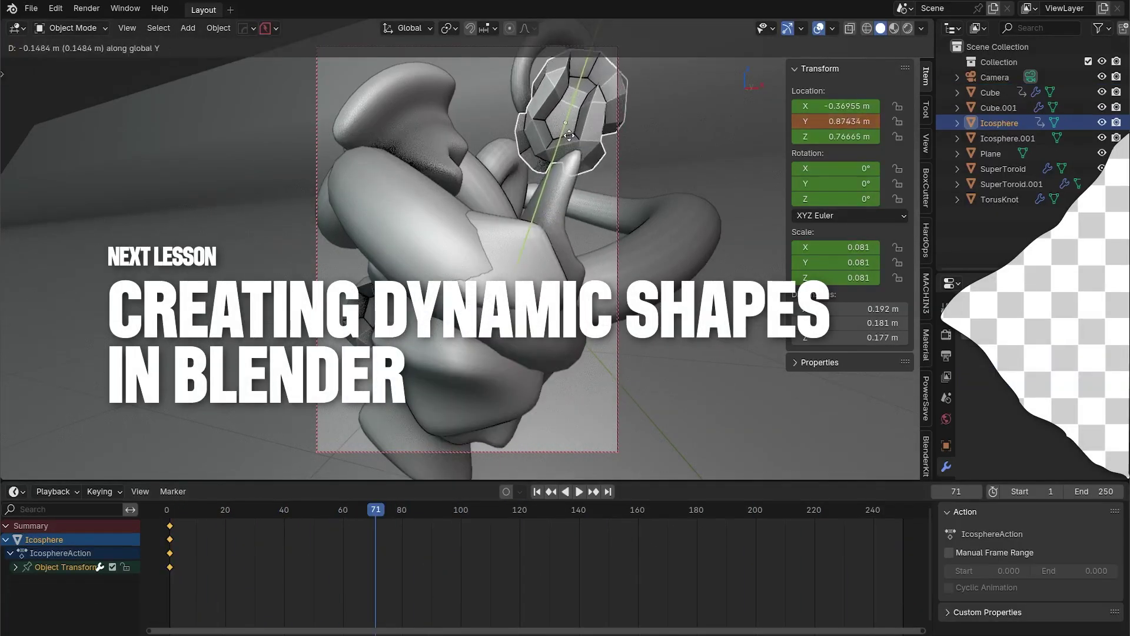
pyautogui.click(570, 139)
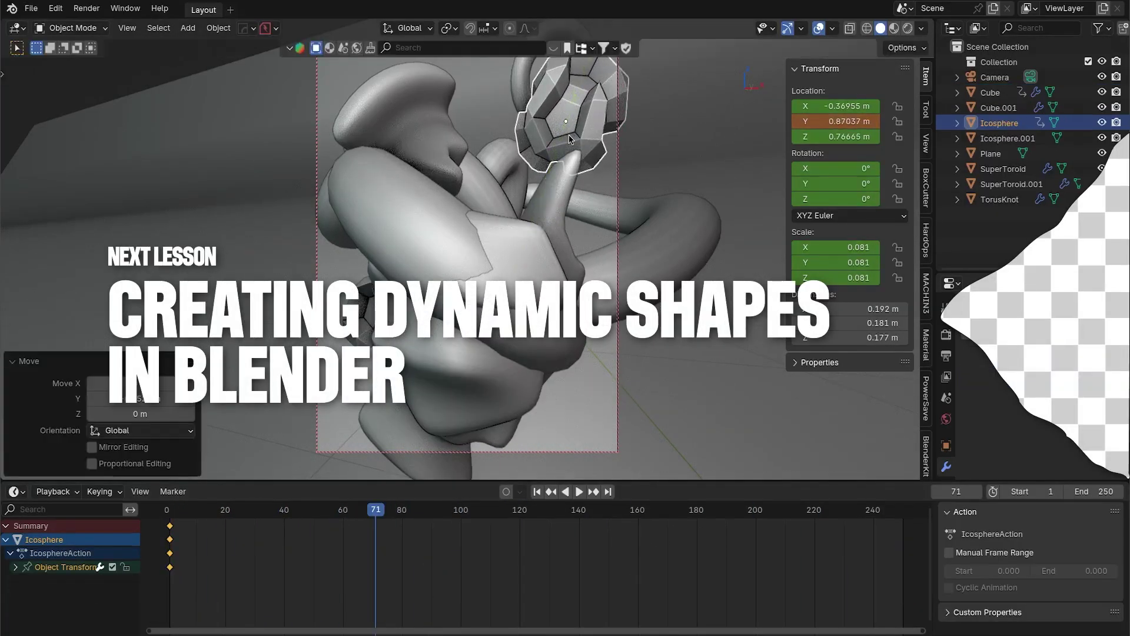
pyautogui.press('g')
pyautogui.click(510, 182)
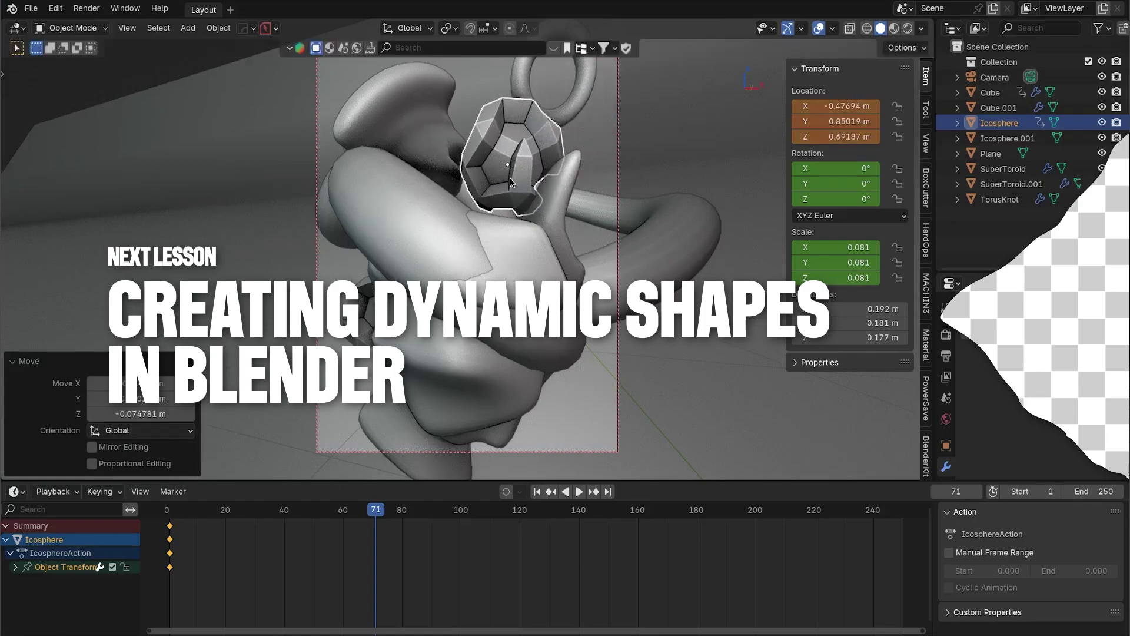